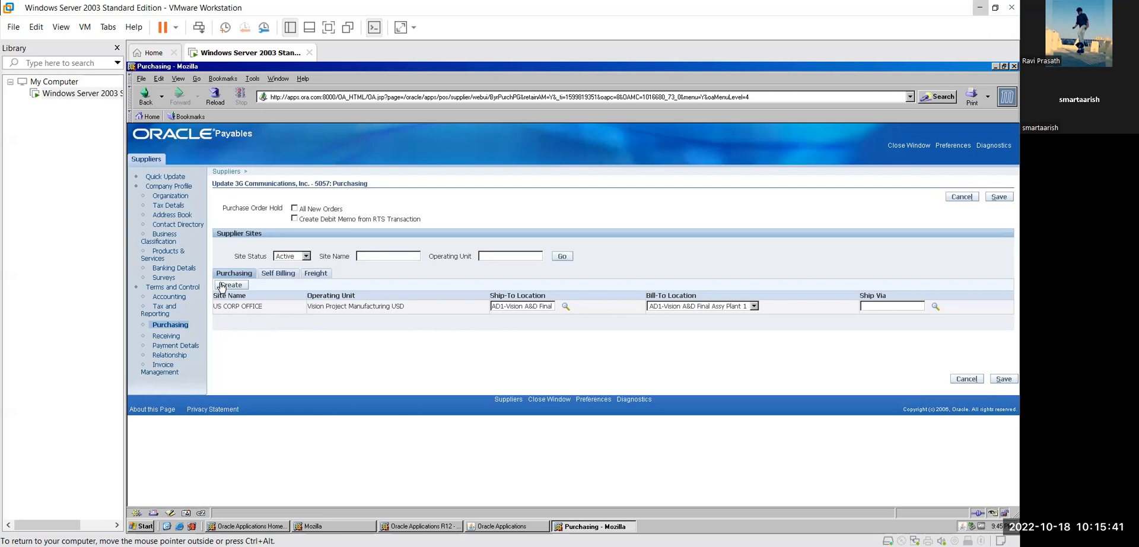
- Start a new supplier site for 3G Communications from the Supplier Sites area
left_click(227, 286)
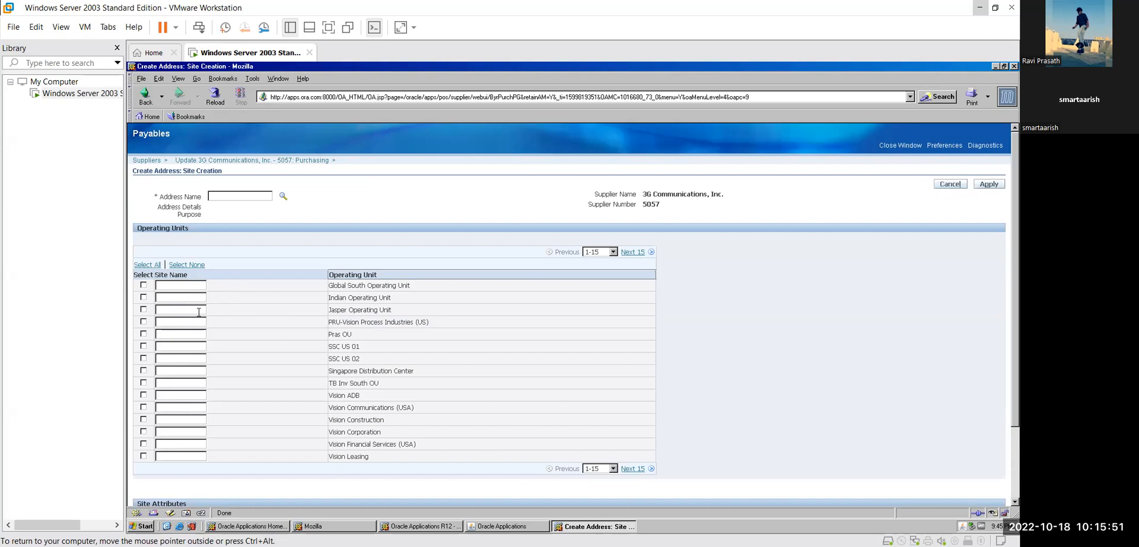
- Apply site name Jasper and Address Name Jasper for Jasper Operating Unit; Oracle rejects the address name as invalid
left_click(169, 311)
type("Jasper")
left_click(143, 309)
left_click(984, 185)
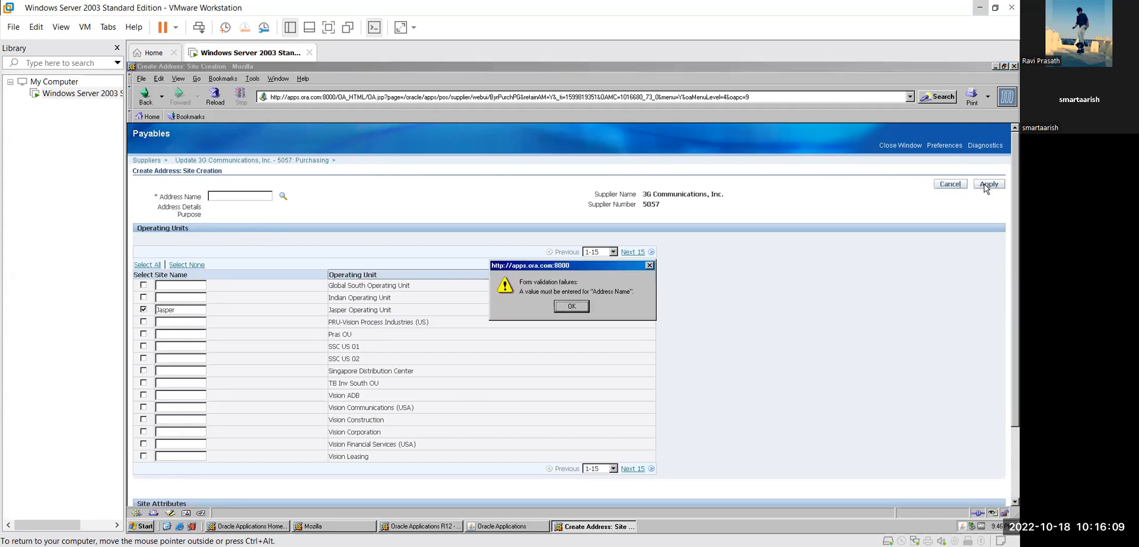
left_click(572, 307)
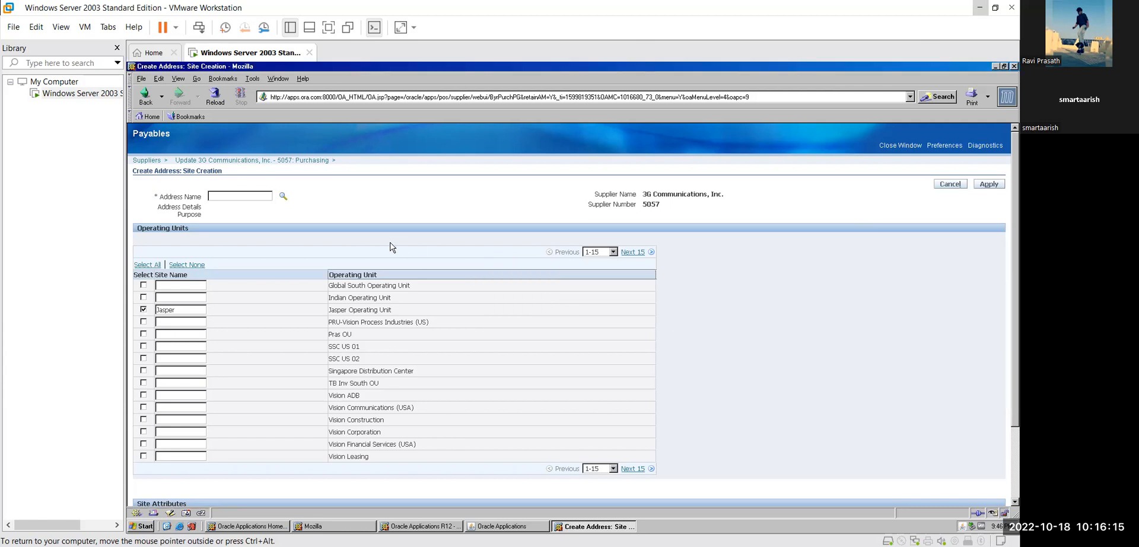
type("Jasper")
left_click(988, 185)
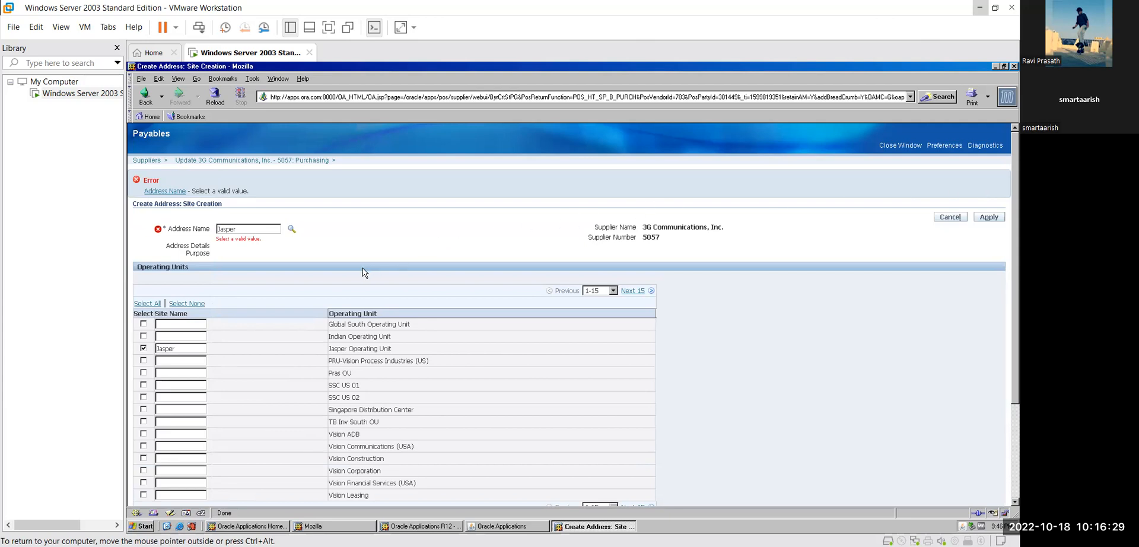
- Untick and clear the Jasper row, then cancel the site creation and discard the changes
scroll(361, 273, "down", 1)
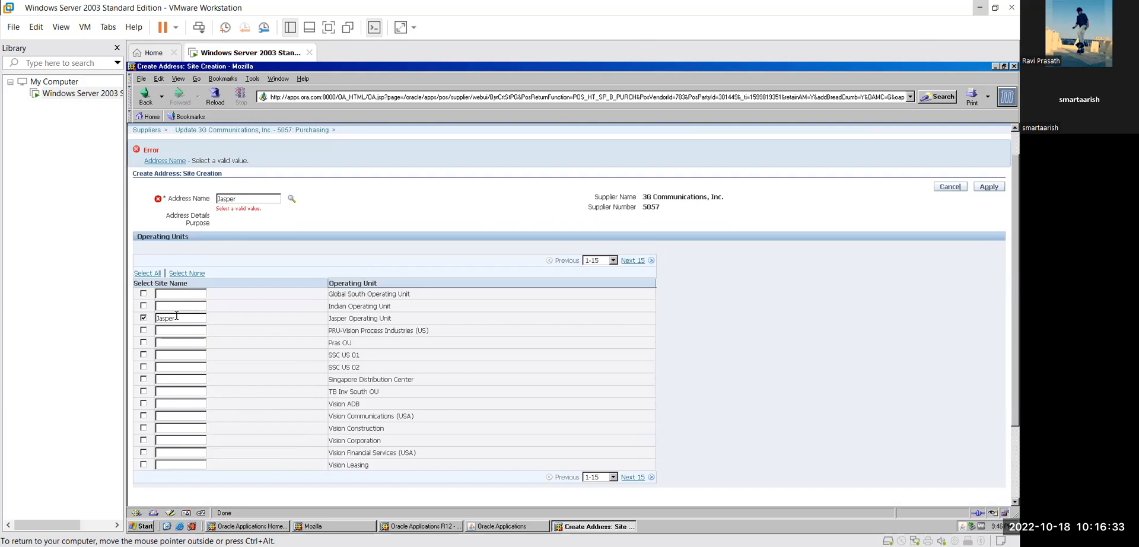
left_click(143, 318)
double_click(188, 319)
key("BackSpace")
left_click(188, 320)
left_click(944, 188)
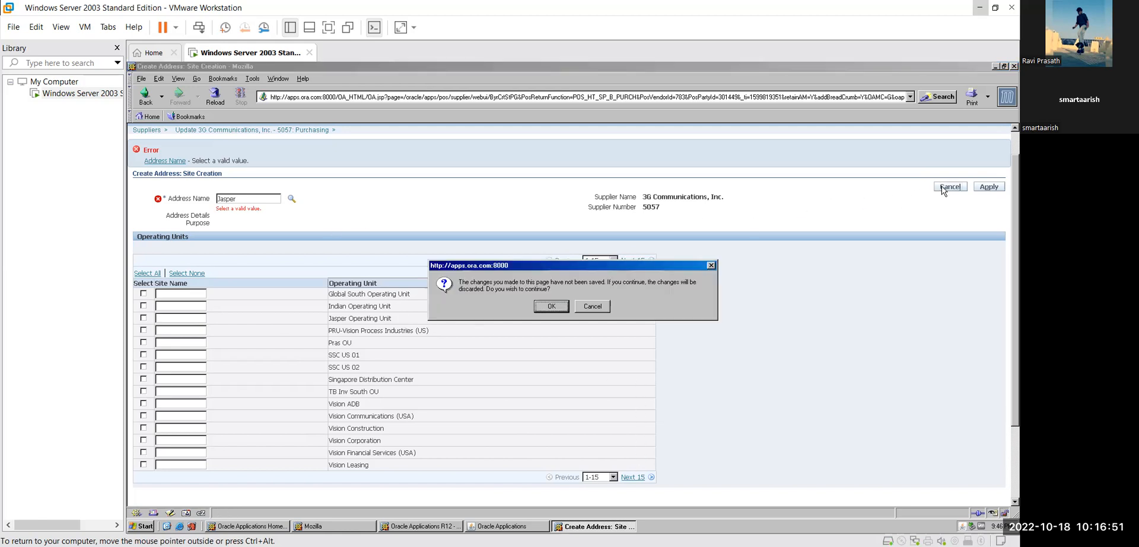
left_click(554, 306)
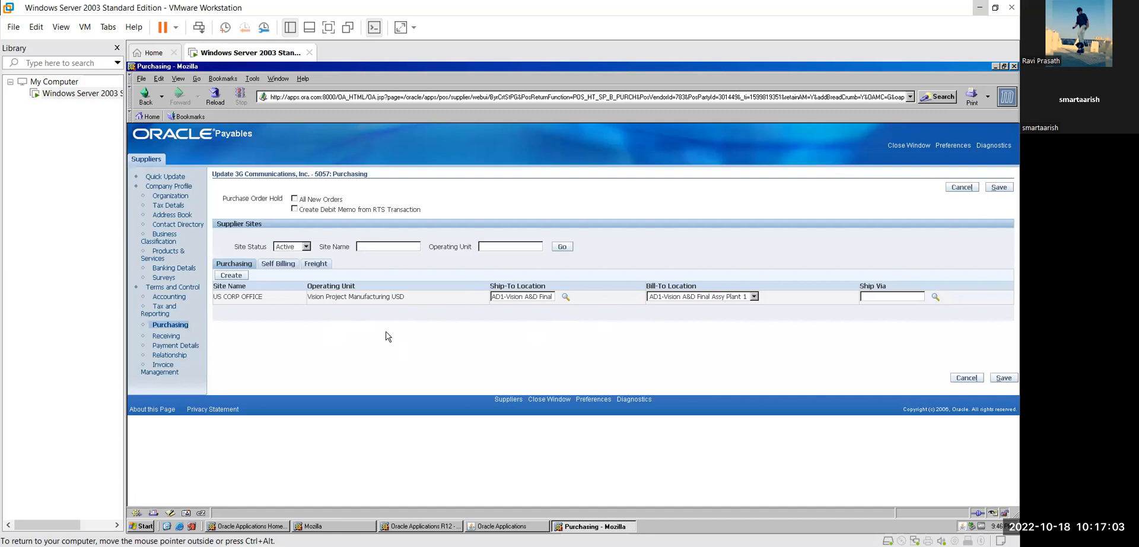
- Start a new address from the 3G Communications Address Book
left_click(172, 215)
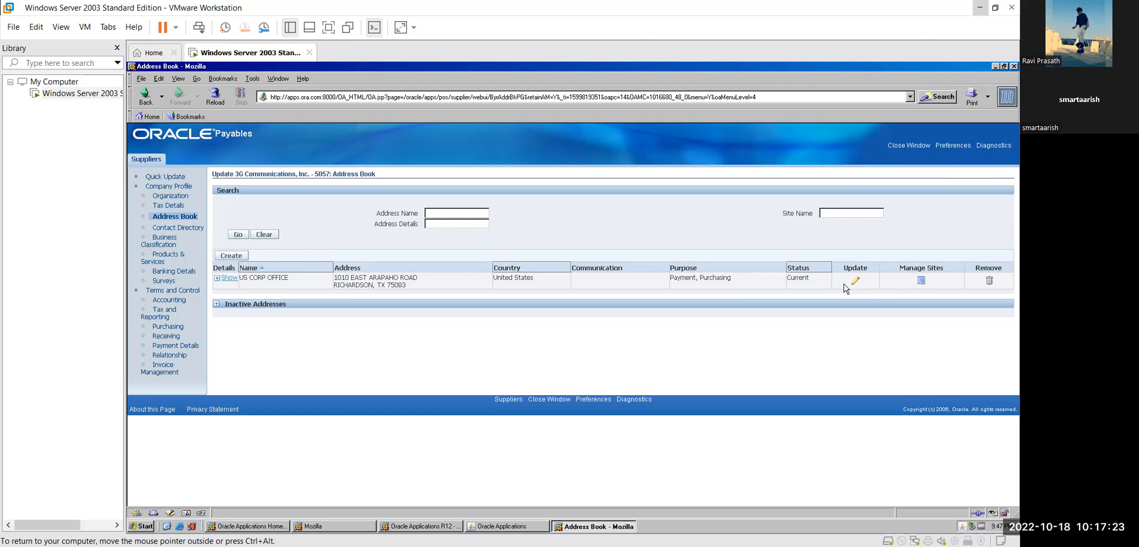
left_click(231, 256)
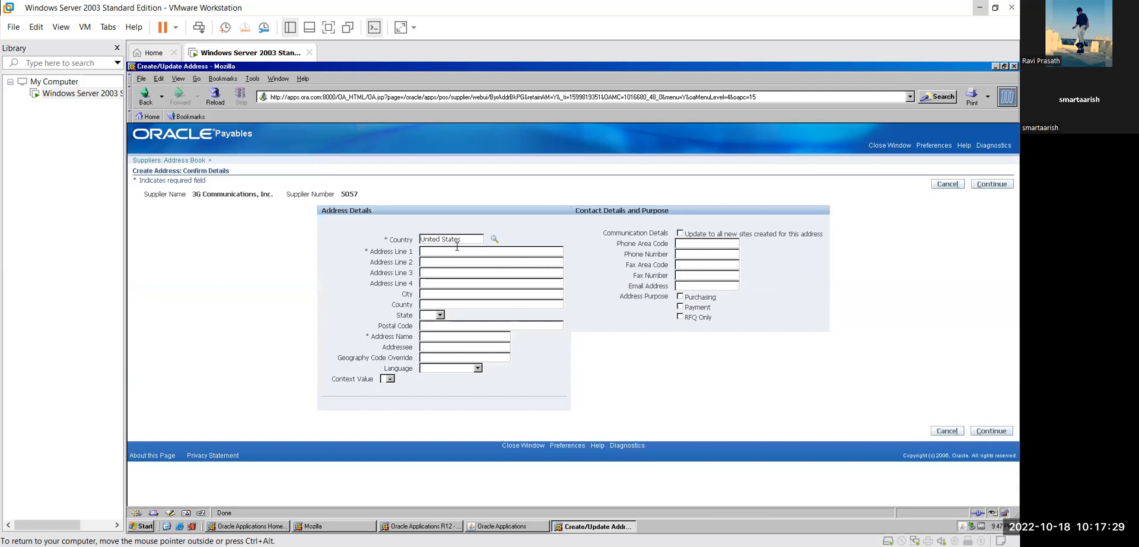
- Search the country lookup for Great Britain, which returns no results
left_click(496, 240)
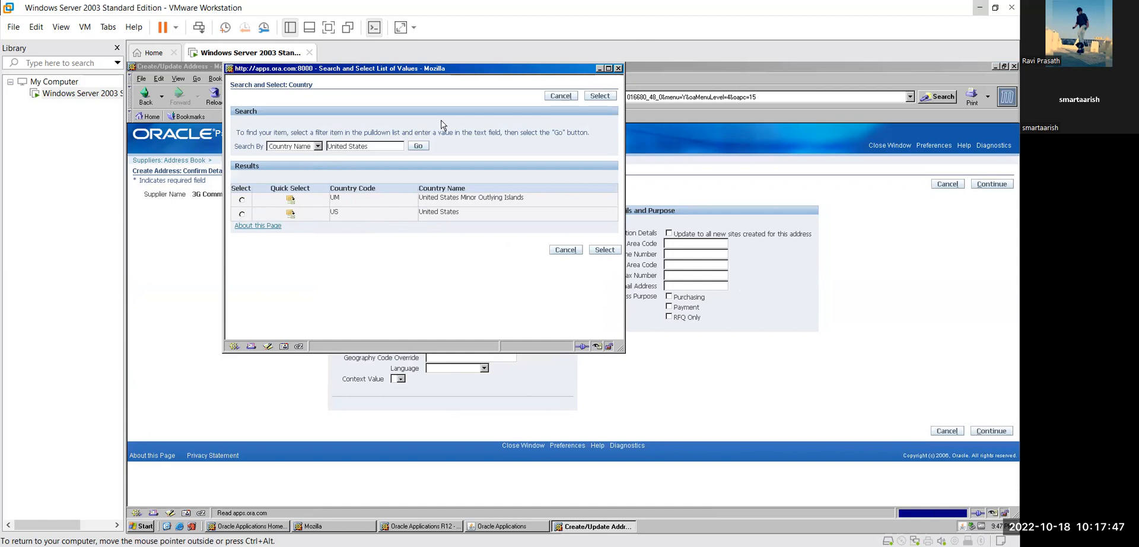
double_click(392, 143)
triple_click(392, 143)
key("BackSpace")
type("En")
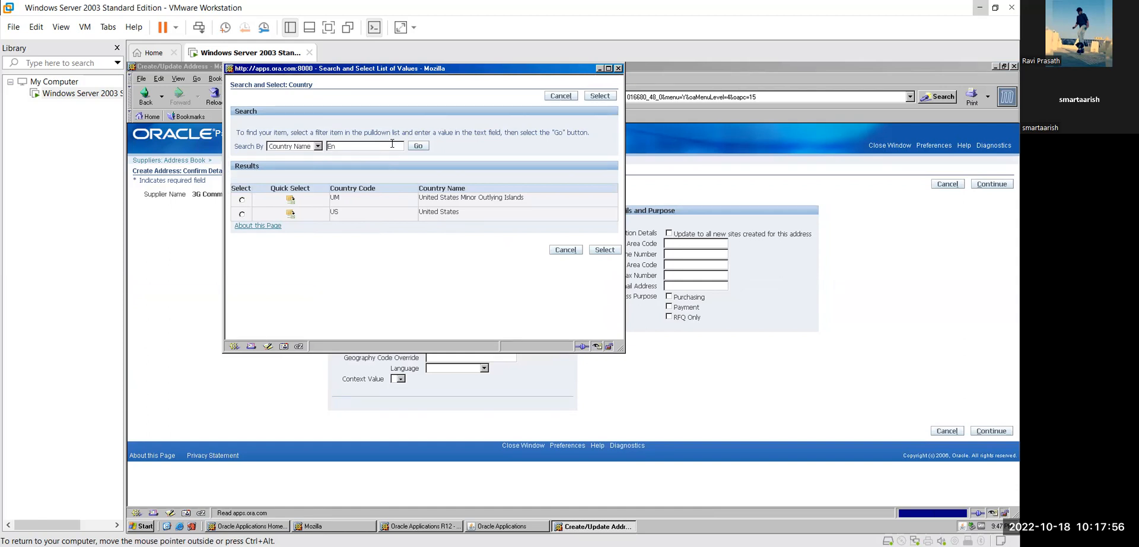
key("BackSpace")
type("Great Britain")
left_click(428, 147)
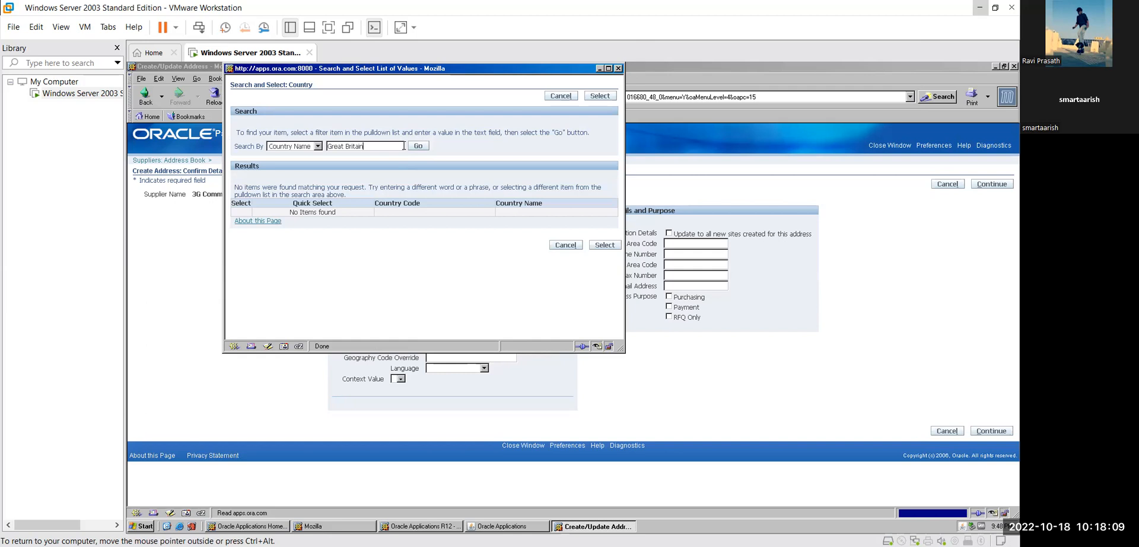
- Search the country lookup for India and select it as the Country
triple_click(404, 145)
key("BackSpace")
type("India")
left_click(419, 147)
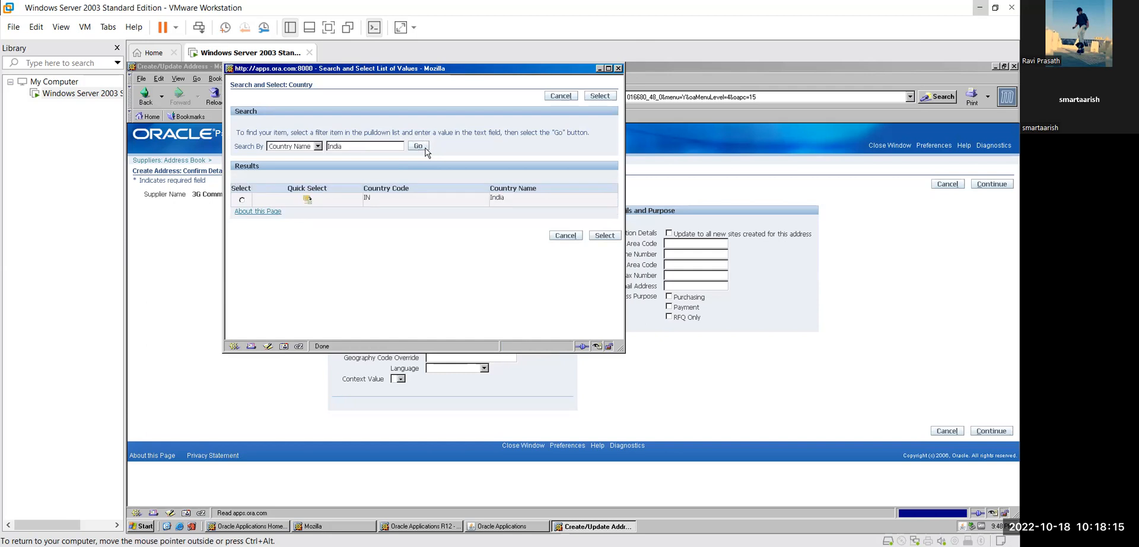
left_click(242, 201)
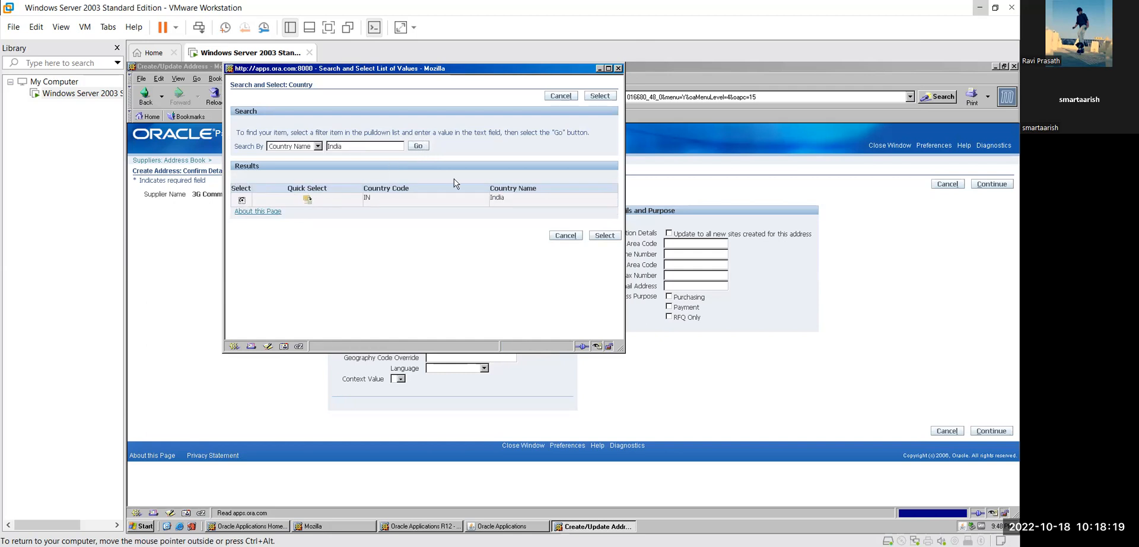
left_click(604, 236)
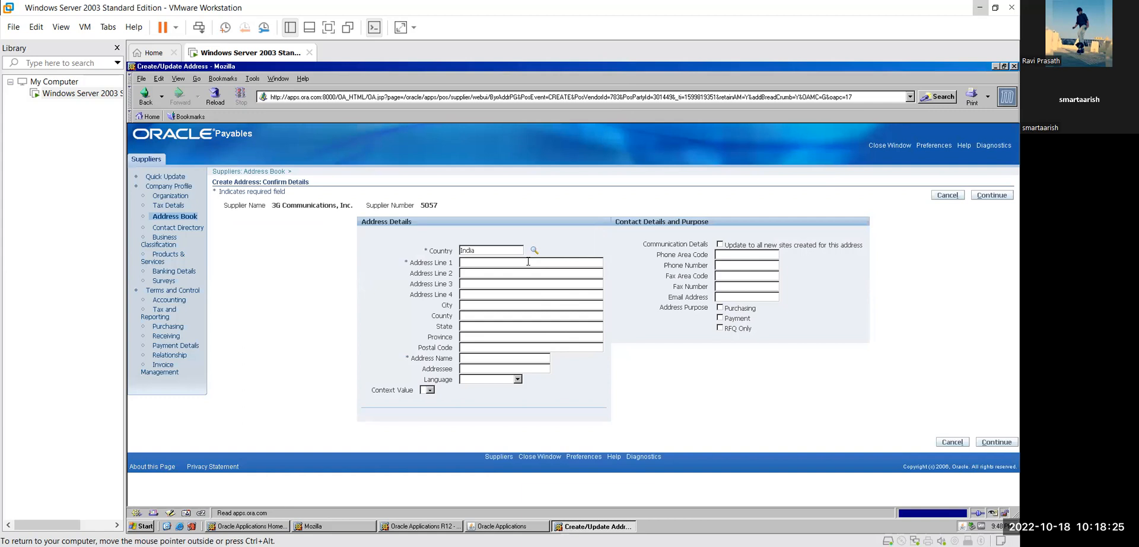
- Enter Address Lines 1 and 2, the phone area code and number, and the contact e-mail
type("Mira Road (E)")
key("Tab")
type("Thane")
type("40110")
type("7")
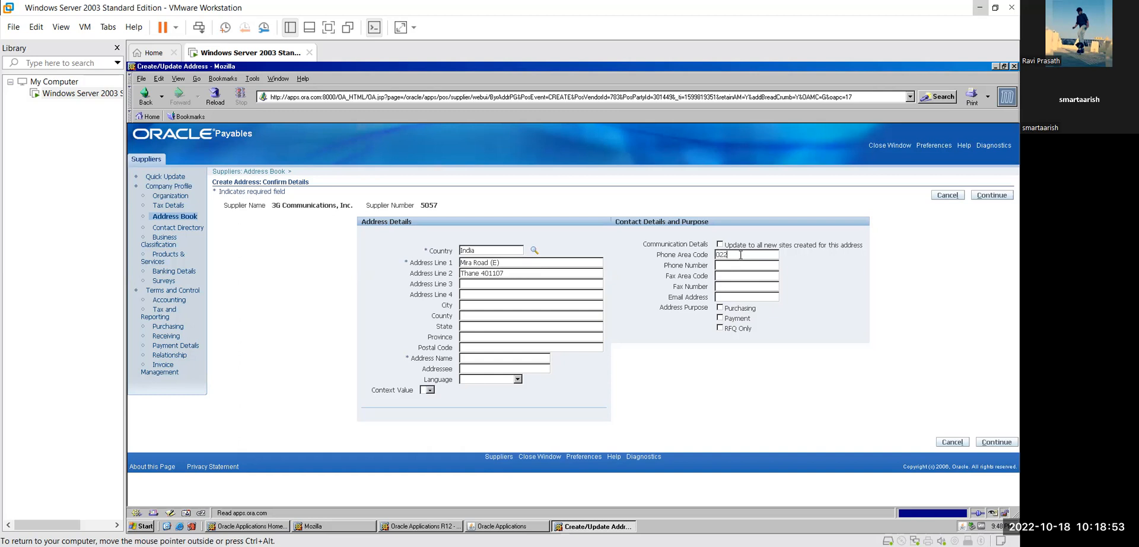
type("2")
key("BackSpace")
left_click(743, 265)
left_click(749, 296)
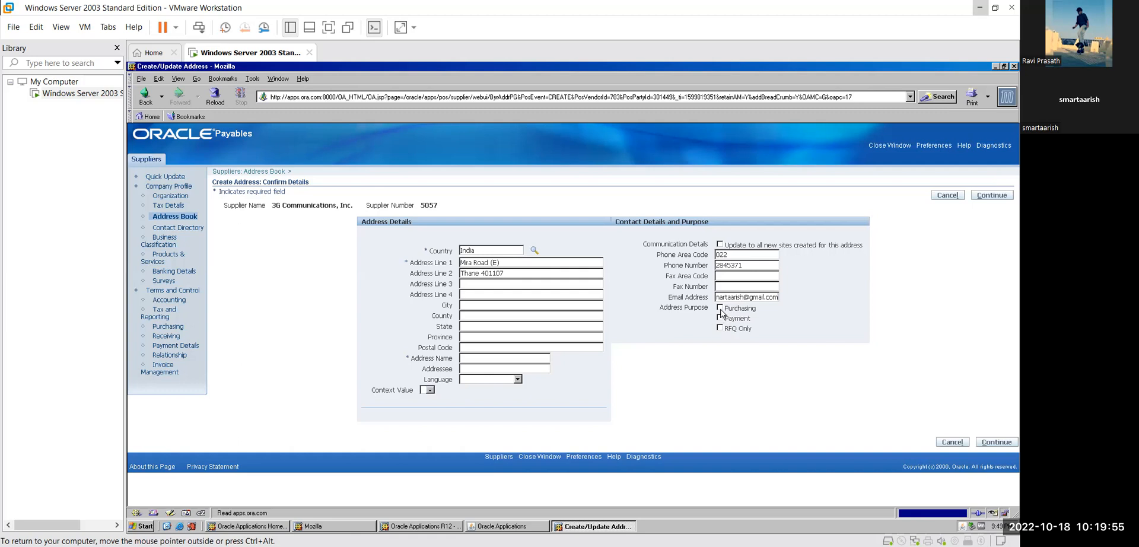
- Tick the Payment purpose and fill in Address Line 3, County, State, Province and postal code
left_click(720, 318)
left_click(535, 286)
type("Maharashtra")
left_click(488, 314)
type("India")
left_click(491, 328)
type("Maha")
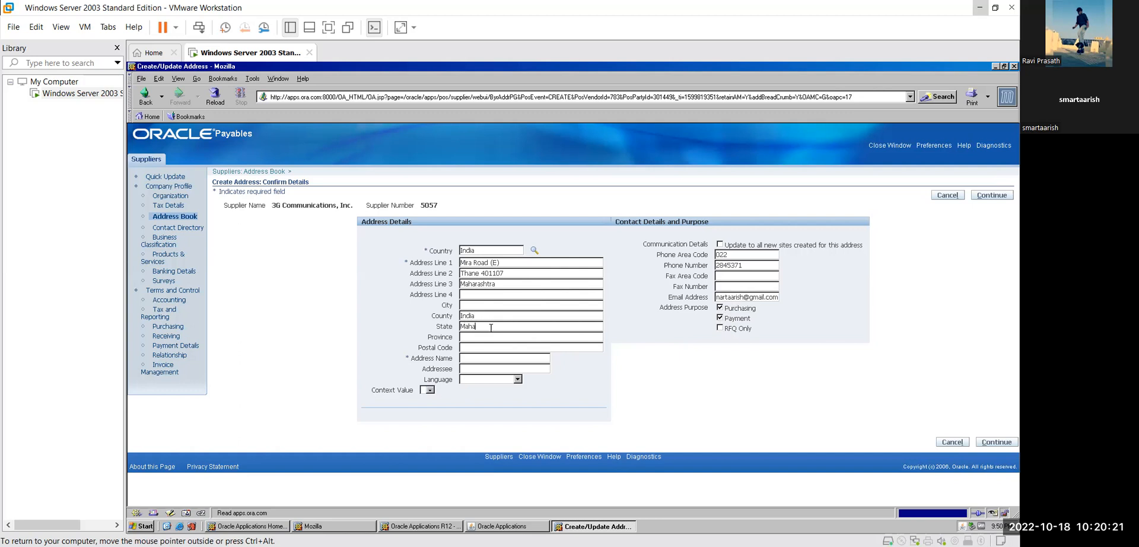
type("rashtra")
key("Tab")
type("Thane ")
type("40110")
type("7")
- Set Address Name to RZ Motors and Language to American English, leaving context blank
type("R")
type("Z MOtors")
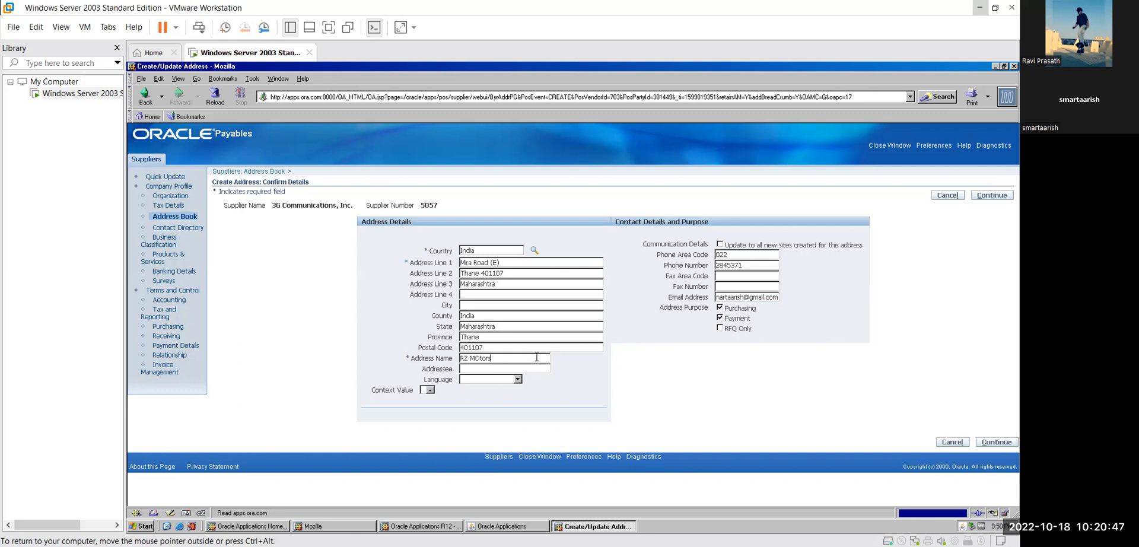
key("BackSpace")
key("BackSpace")
key("BackSpace")
key("BackSpace")
key("BackSpace")
type("otors")
left_click(518, 380)
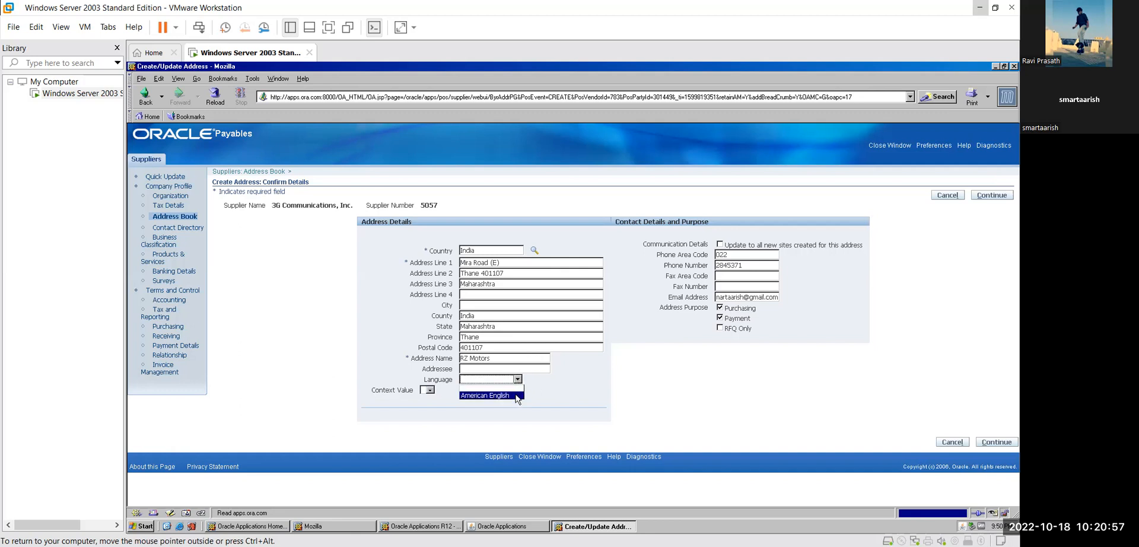
left_click(492, 395)
left_click(431, 390)
left_click(437, 399)
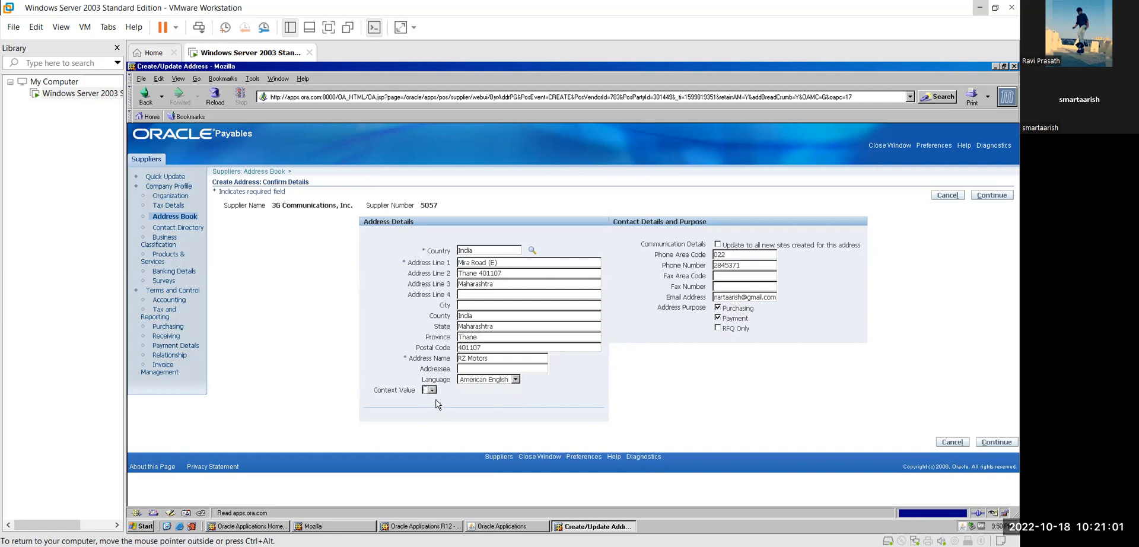
- Save the RZ Motors address with a site for Indian Operating Unit, then go to Receiving settings
left_click(994, 195)
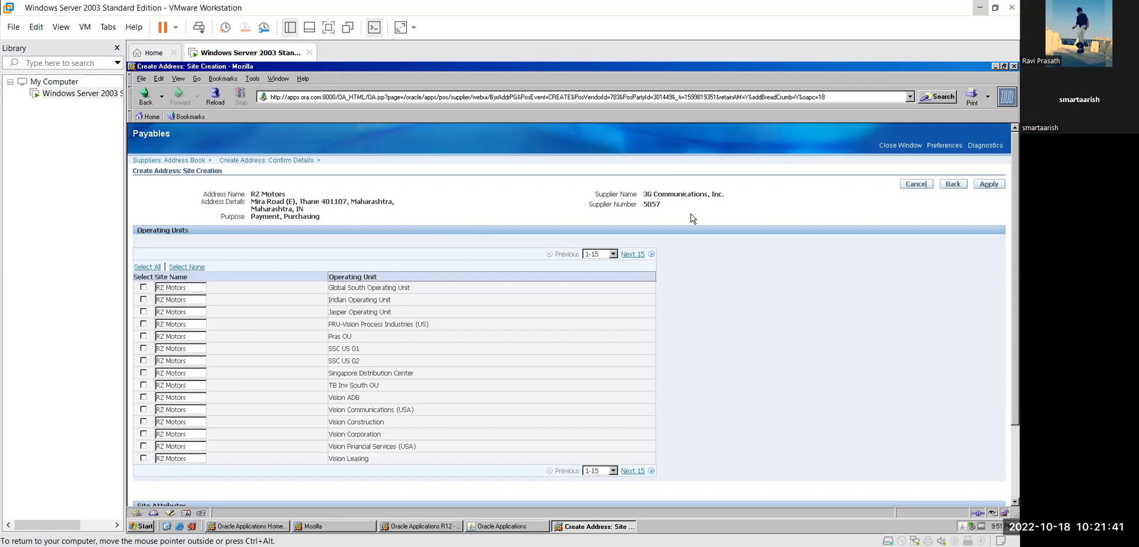
right_click(728, 230)
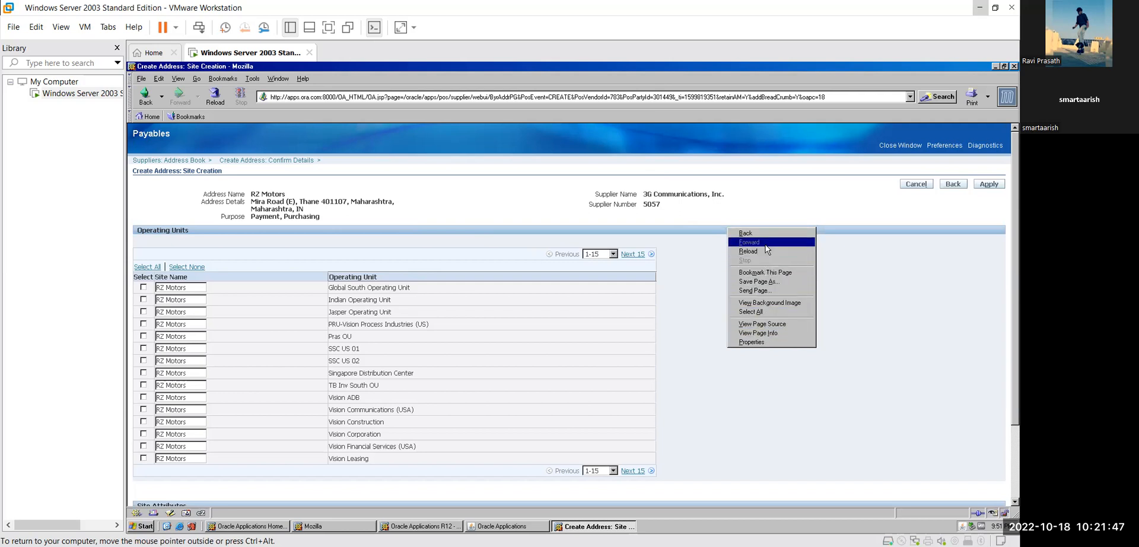
left_click(713, 357)
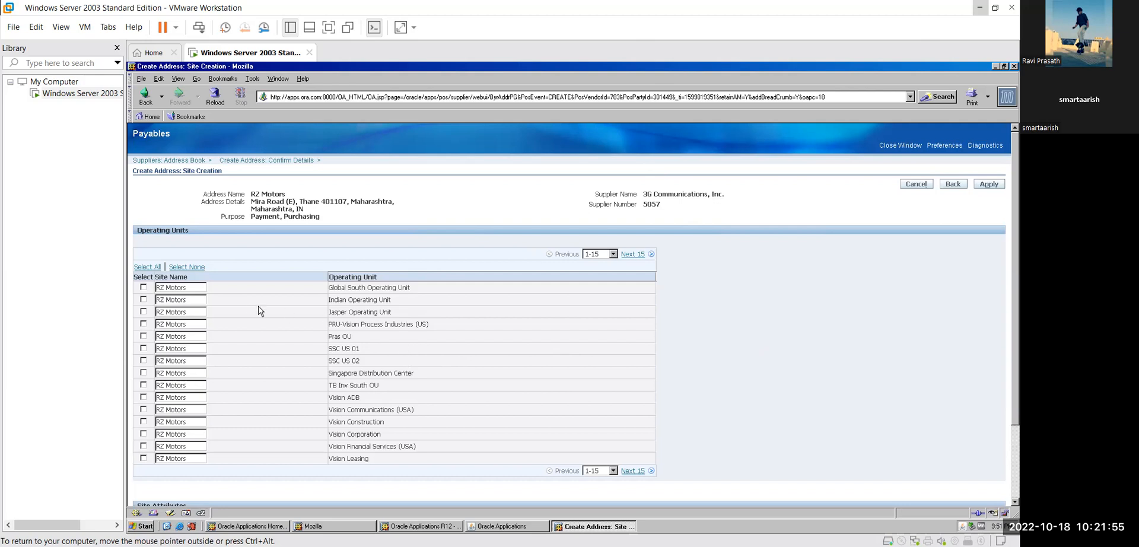
left_click(144, 301)
left_click(992, 185)
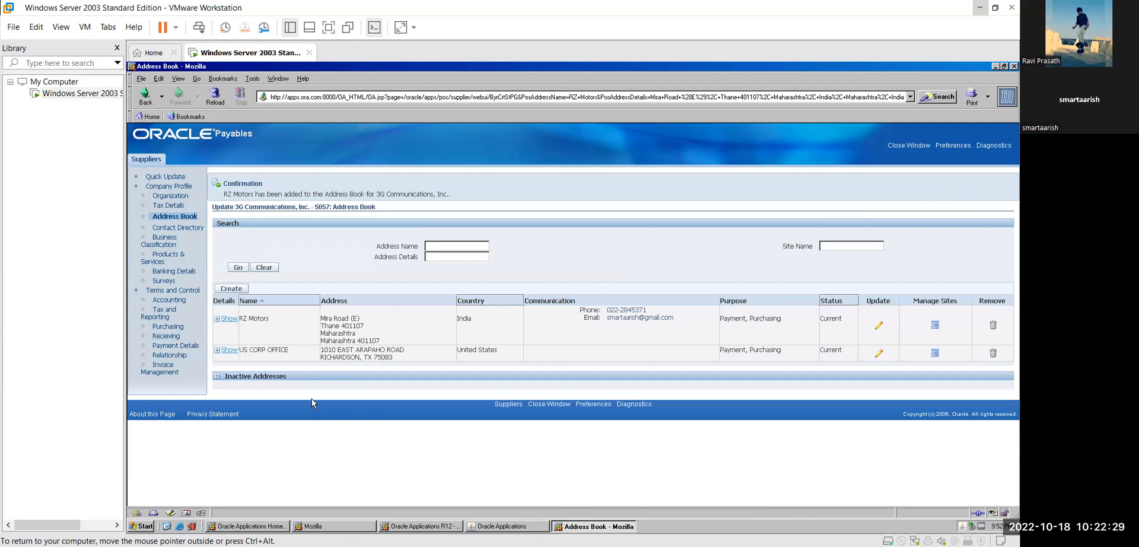
left_click(172, 337)
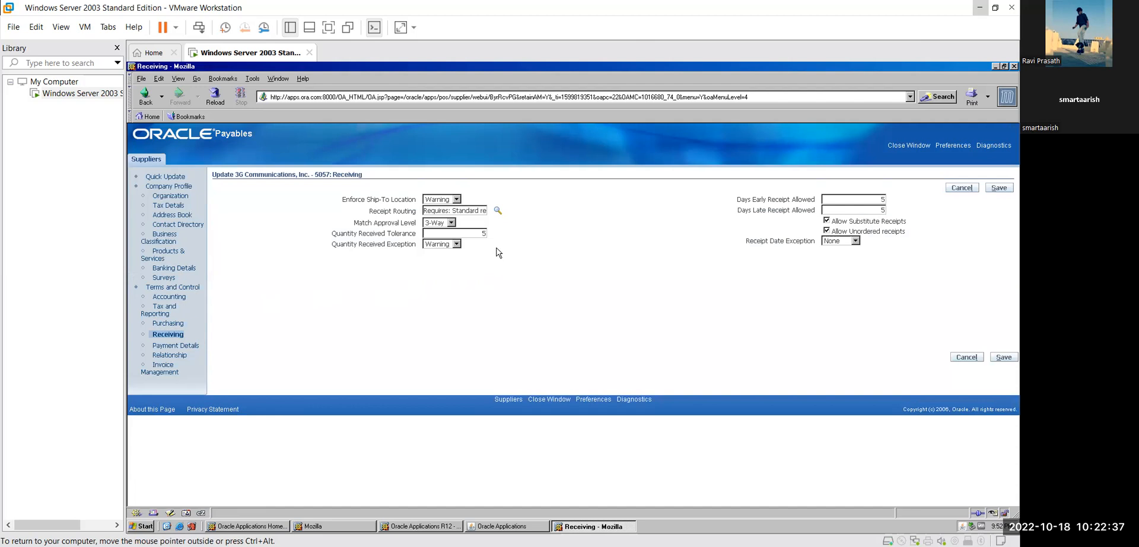
left_click(457, 199)
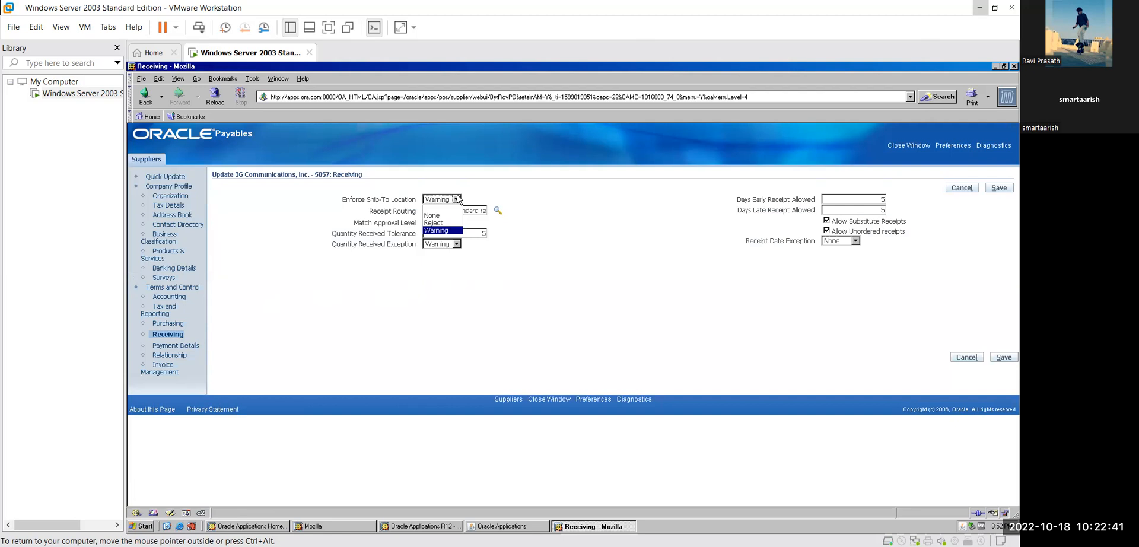
left_click(456, 200)
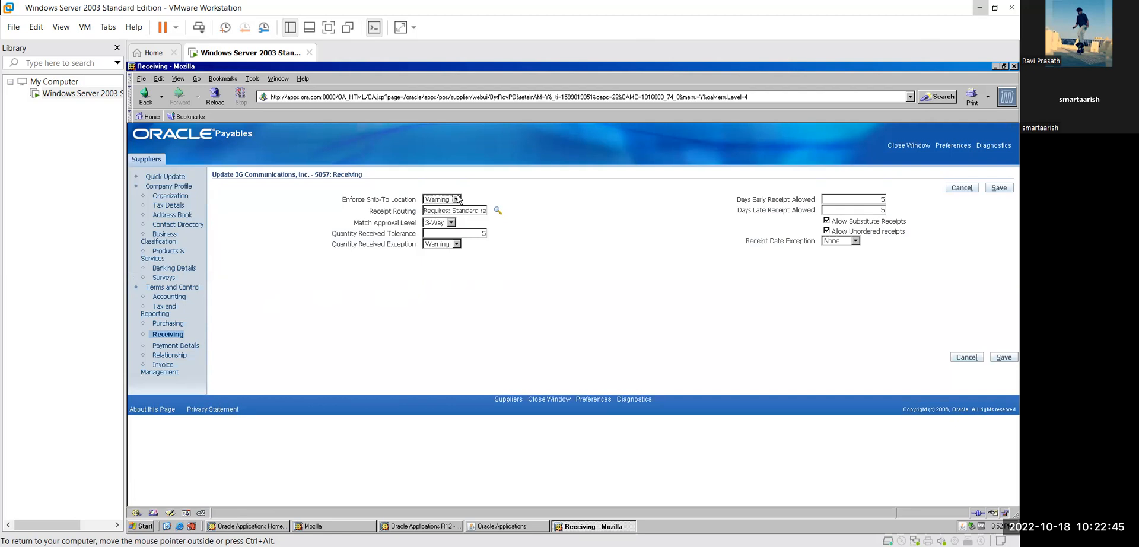
left_click(457, 199)
left_click(457, 200)
left_click(498, 213)
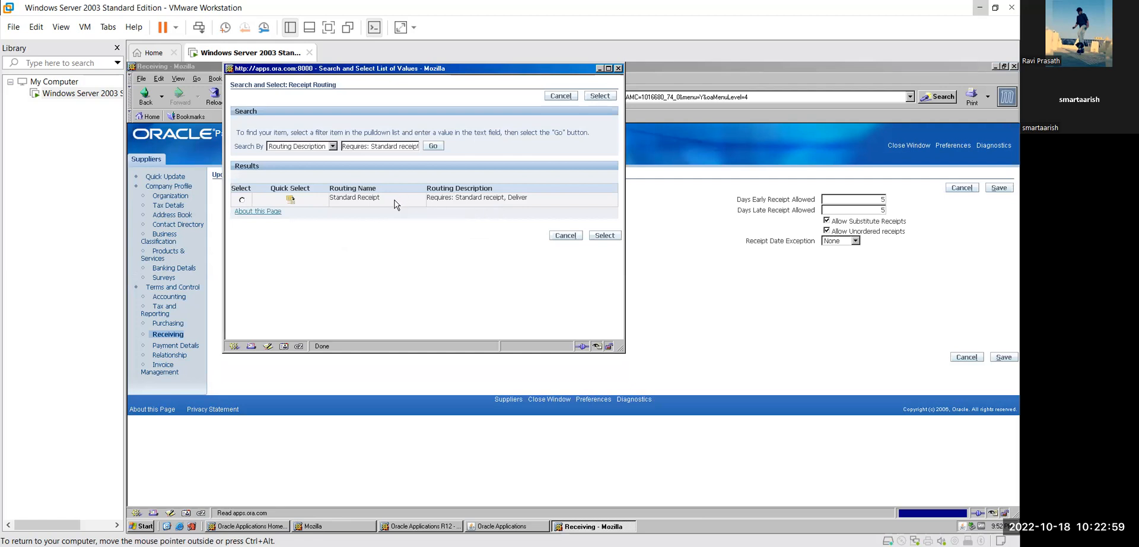
left_click(243, 200)
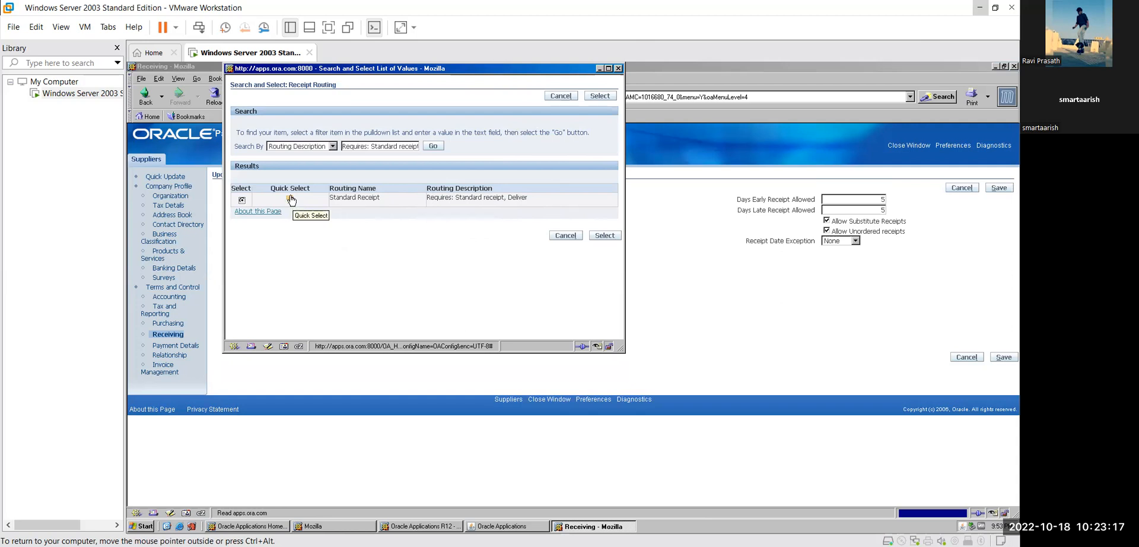
left_click(604, 236)
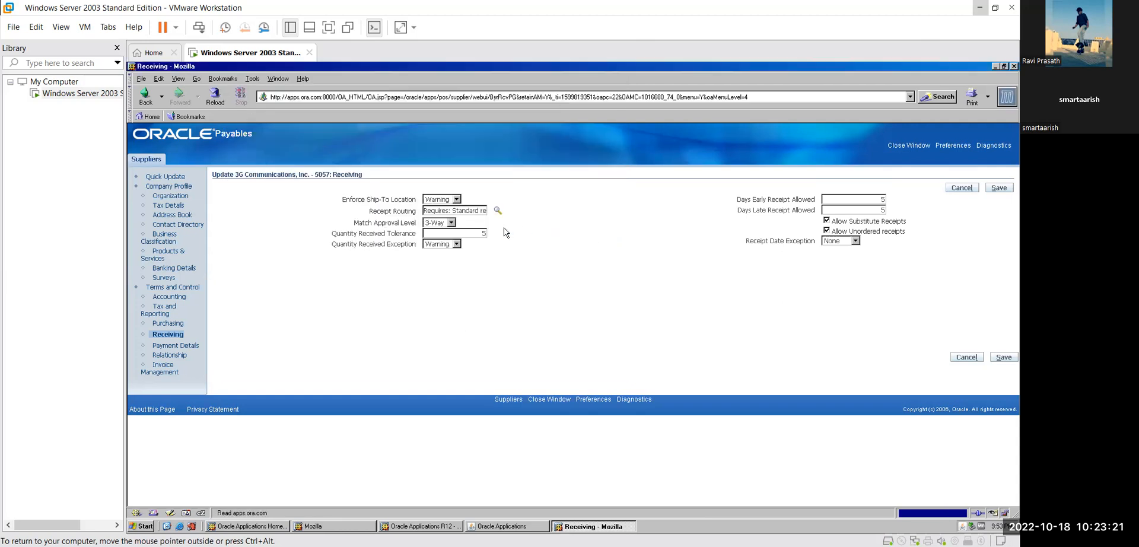
left_click(451, 223)
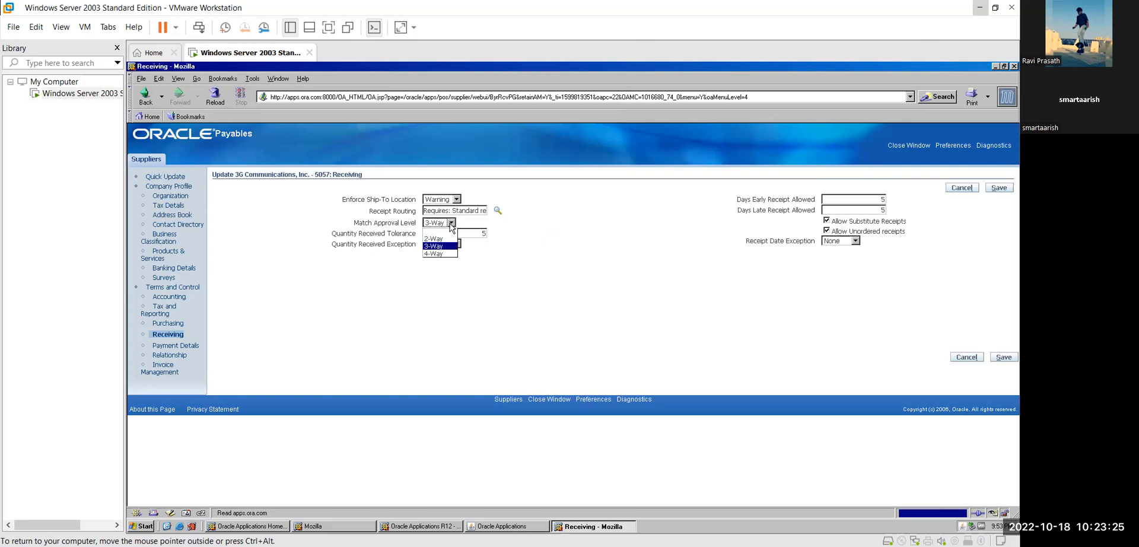
left_click(451, 224)
left_click(516, 231)
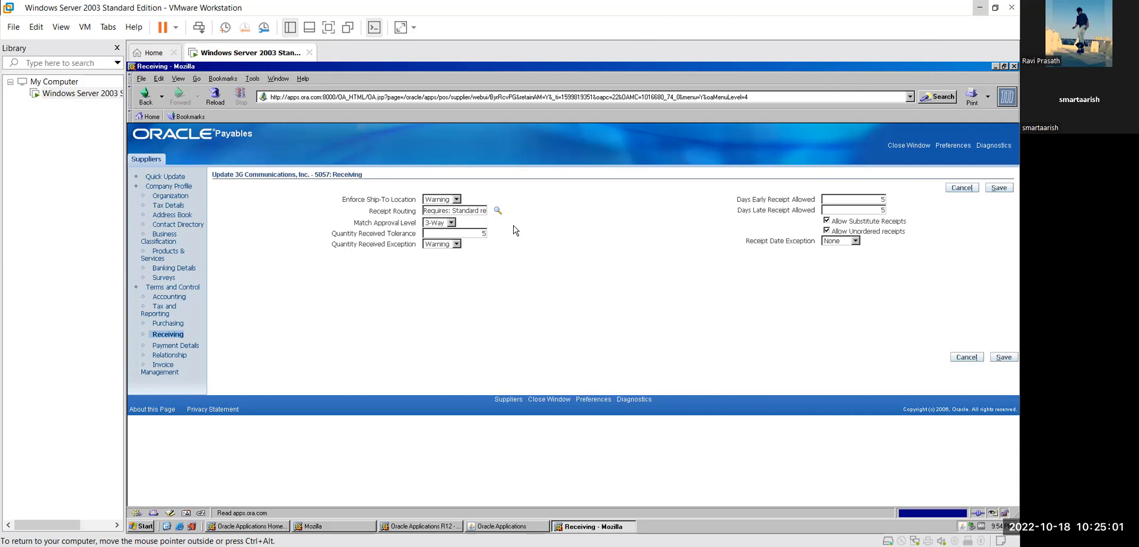
- Keep Quantity Received Exception at Warning and save the Receiving settings
left_click(456, 244)
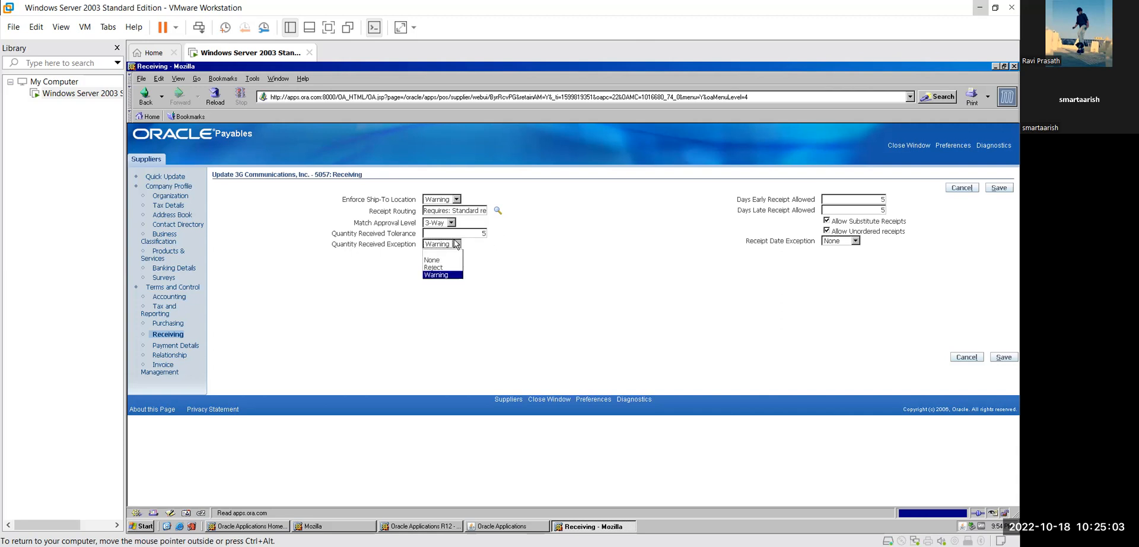
left_click(457, 244)
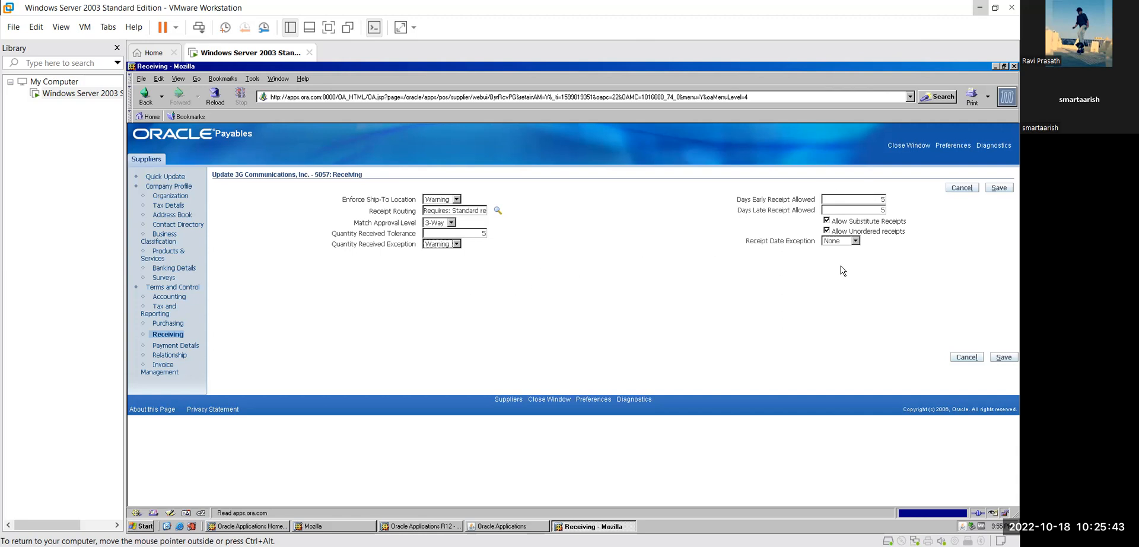
left_click(999, 188)
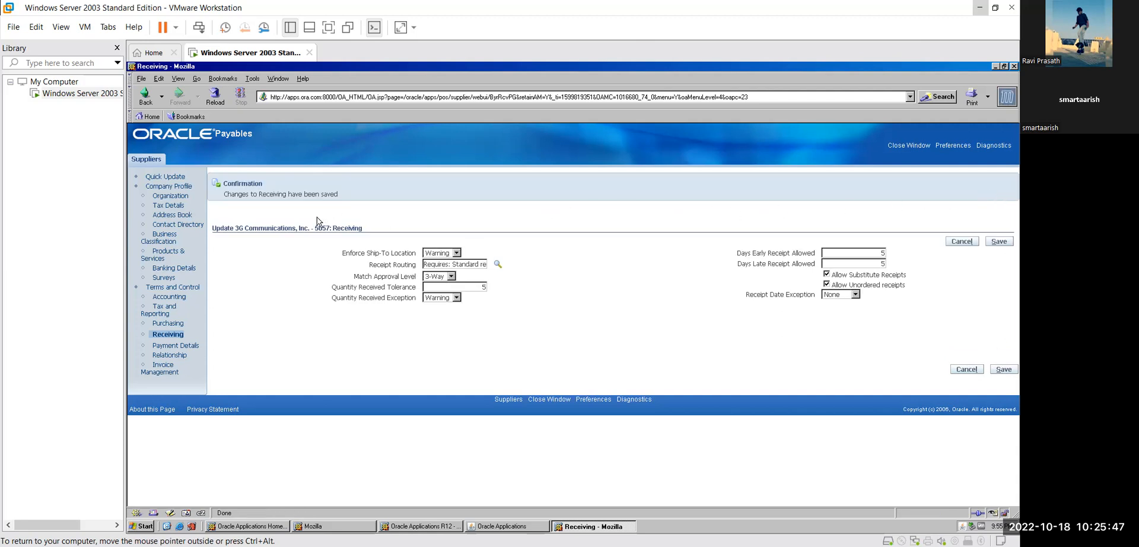
- From the supplier's Accounting page, start a new site under the Liability tab
left_click(178, 299)
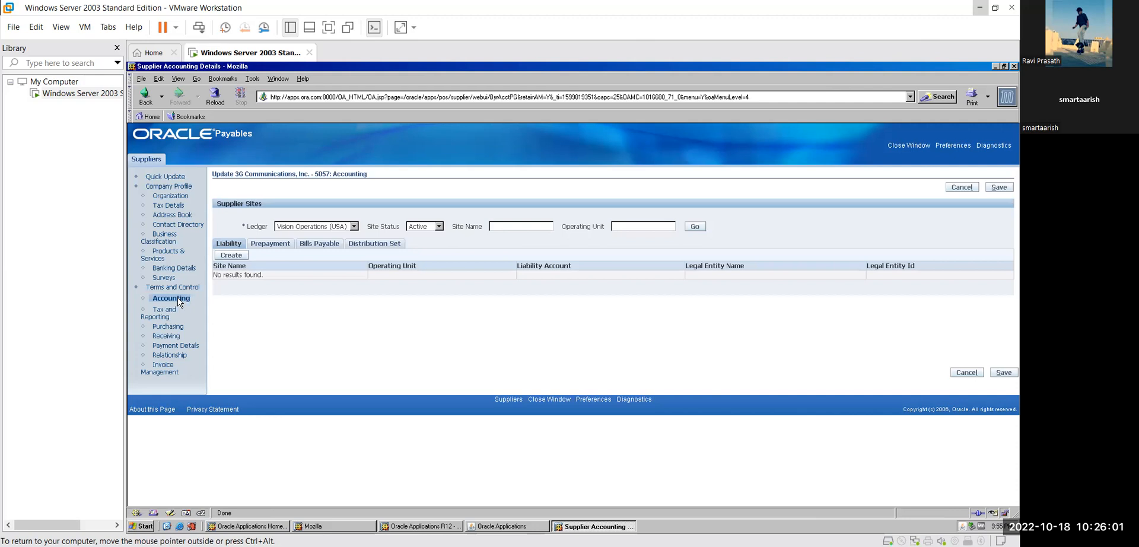
left_click(240, 259)
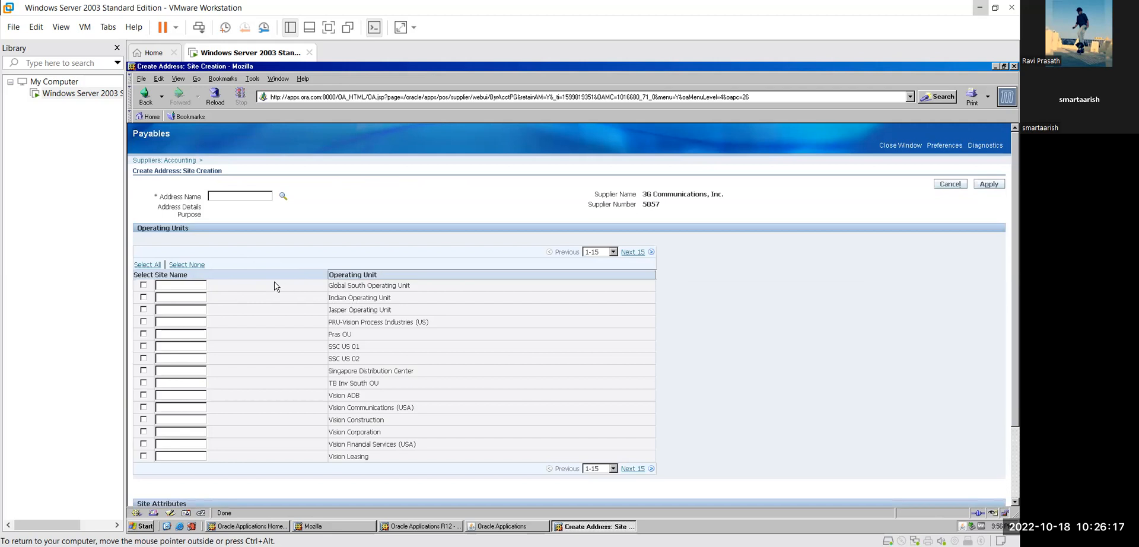
- Tick Indian Operating Unit and try to apply, dismissing the missing Address Name alert
left_click(144, 297)
left_click(1002, 188)
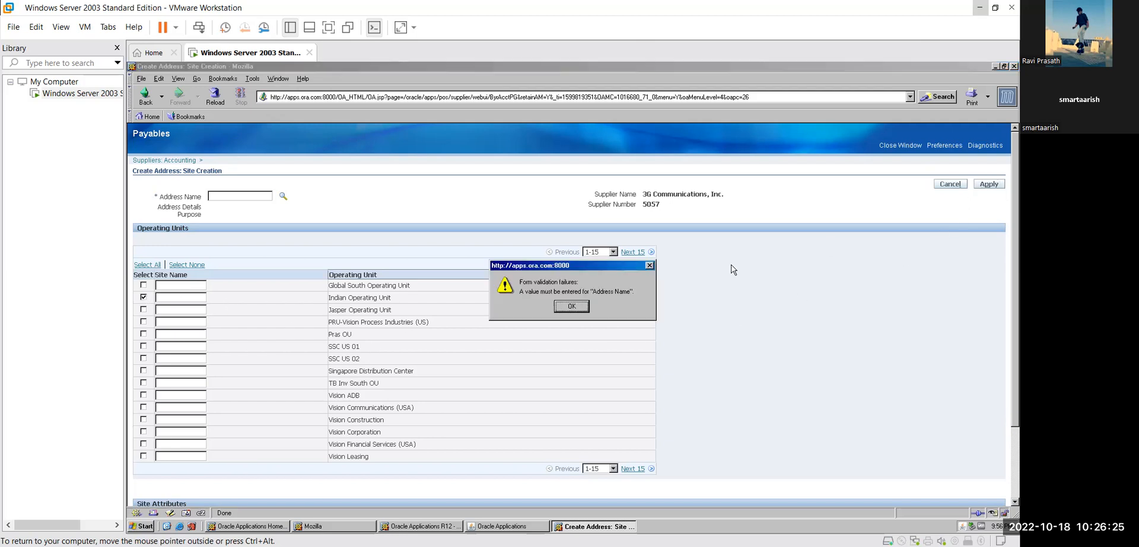
left_click(571, 307)
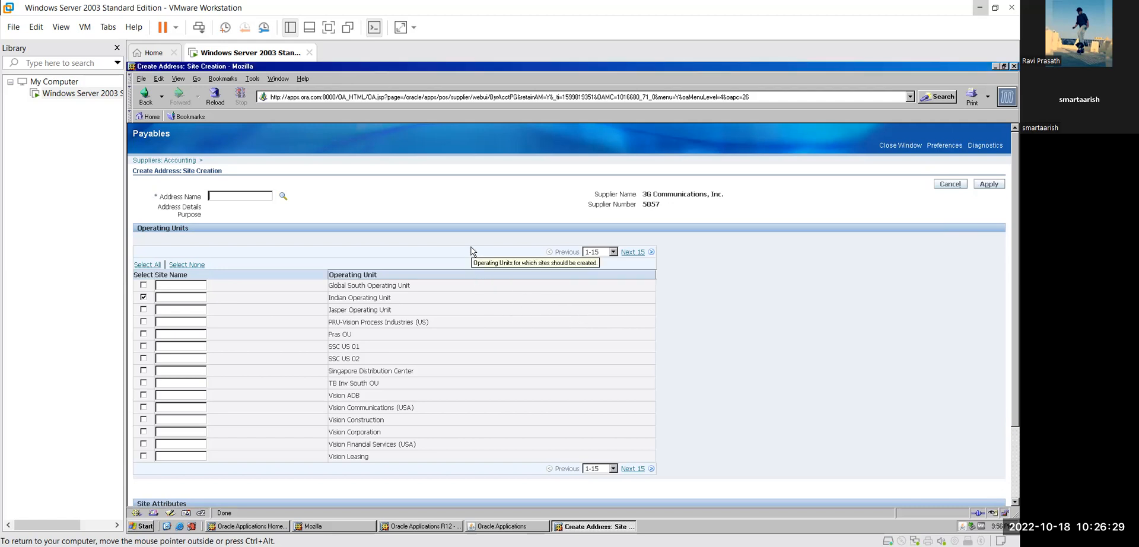
- Set the site's Address Name to RZ Motors by picking it from the address lookup
type("Motors")
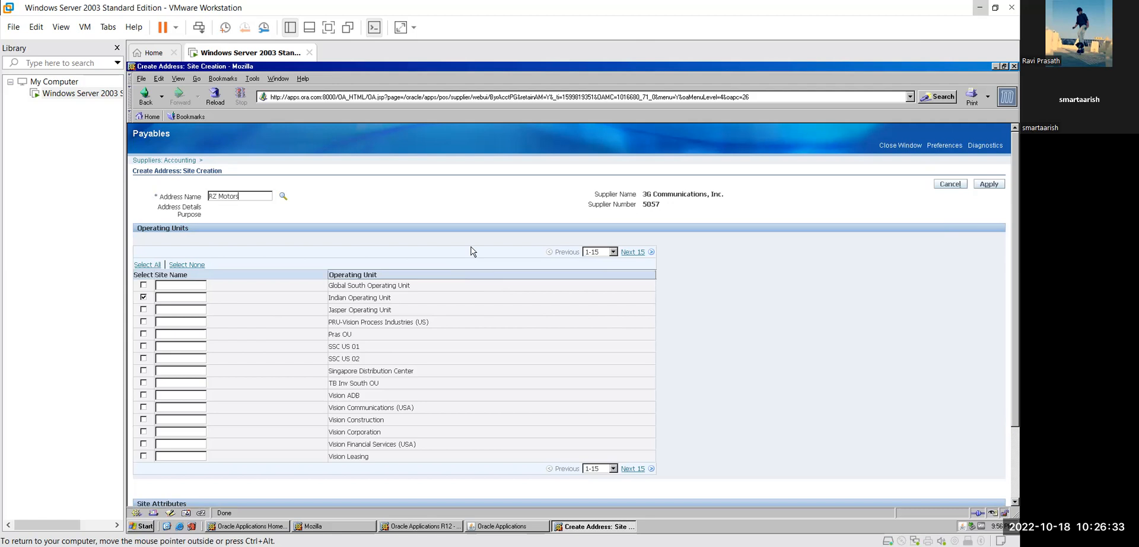
left_click(281, 197)
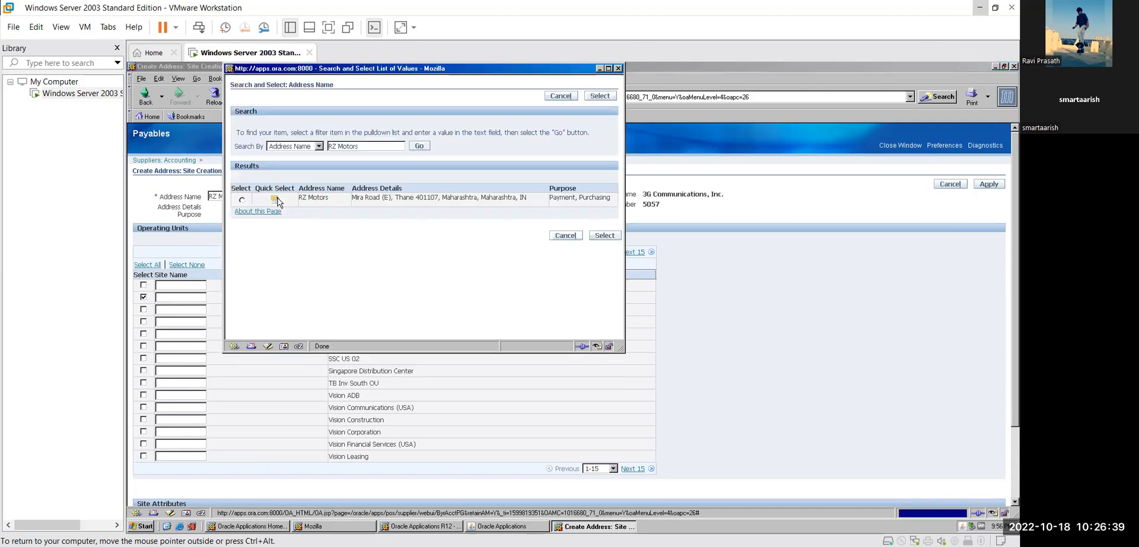
left_click(242, 200)
left_click(604, 236)
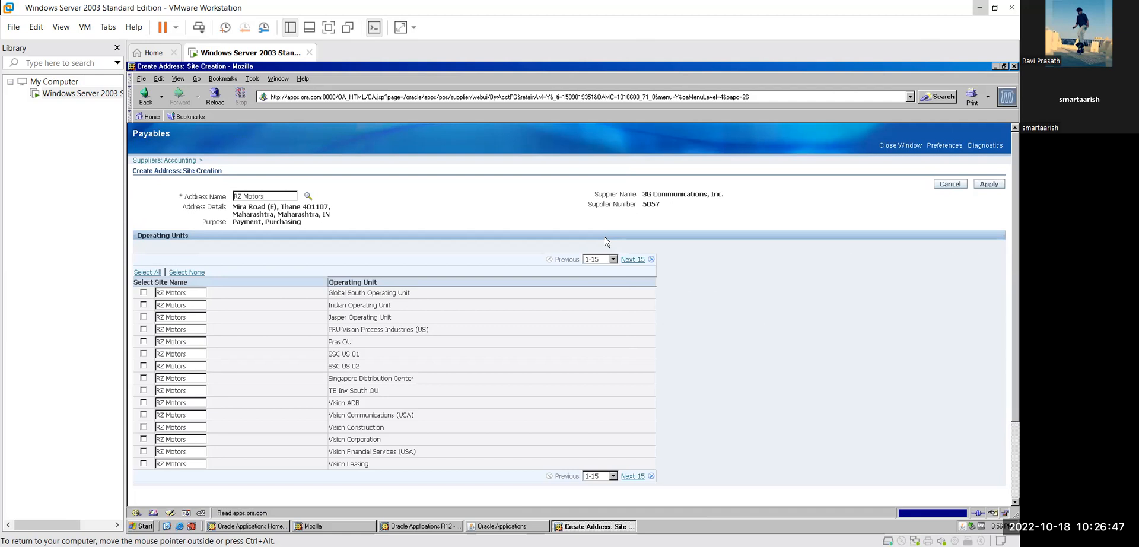
- Create the RZ MOTORS site under Vision Operations instead of Indian Operating Unit, where it already exists
left_click(143, 304)
left_click(999, 185)
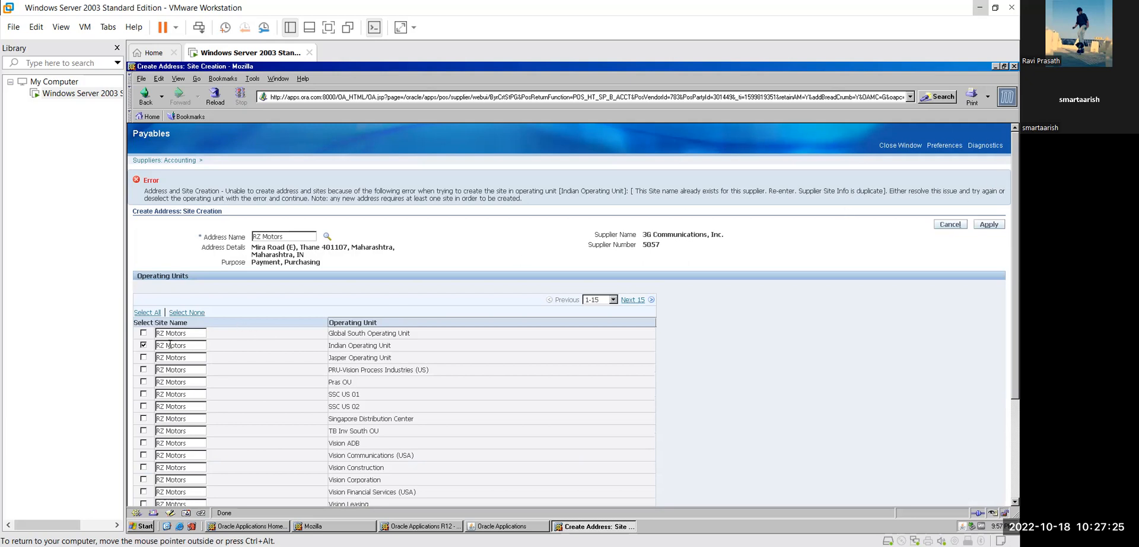
left_click(143, 345)
left_click(989, 225)
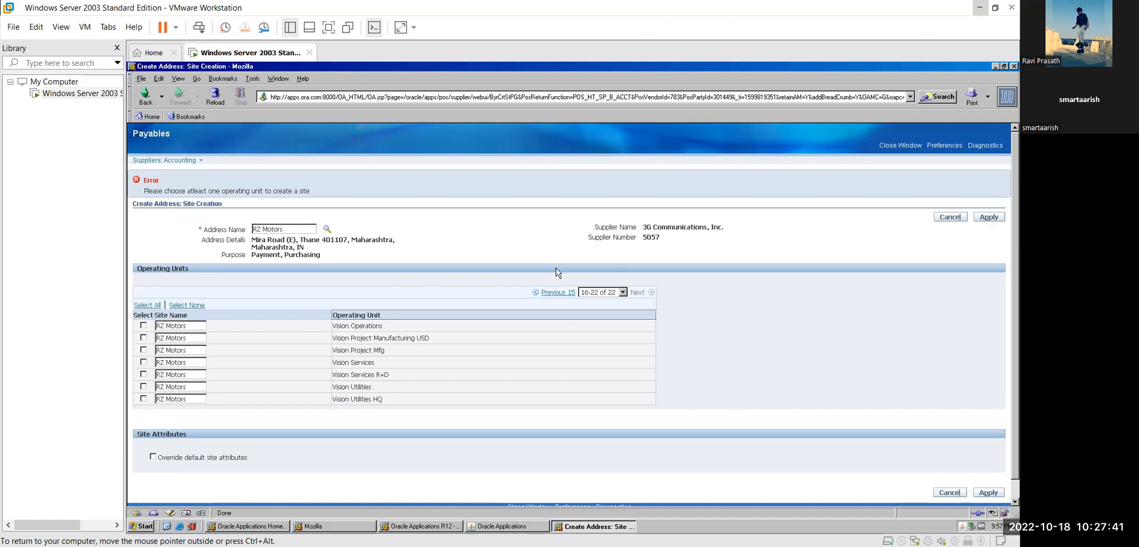
left_click(143, 325)
left_click(995, 220)
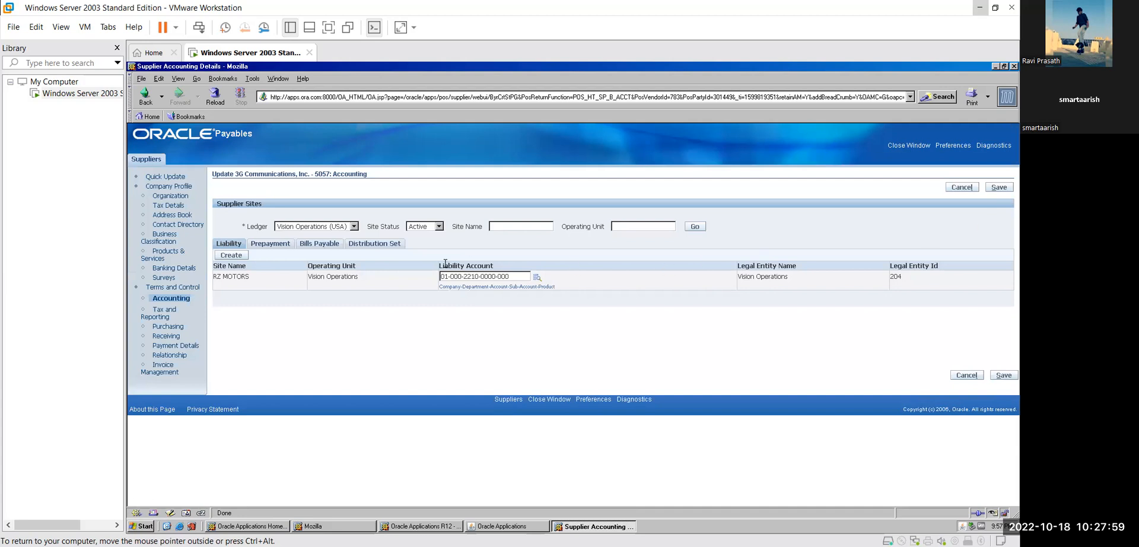
left_click(270, 244)
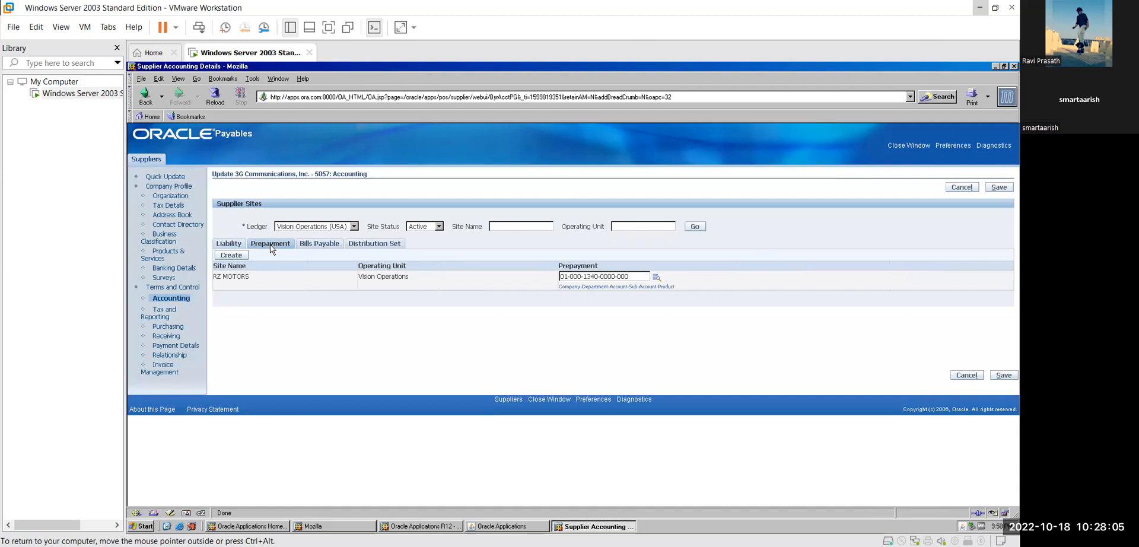
left_click(238, 246)
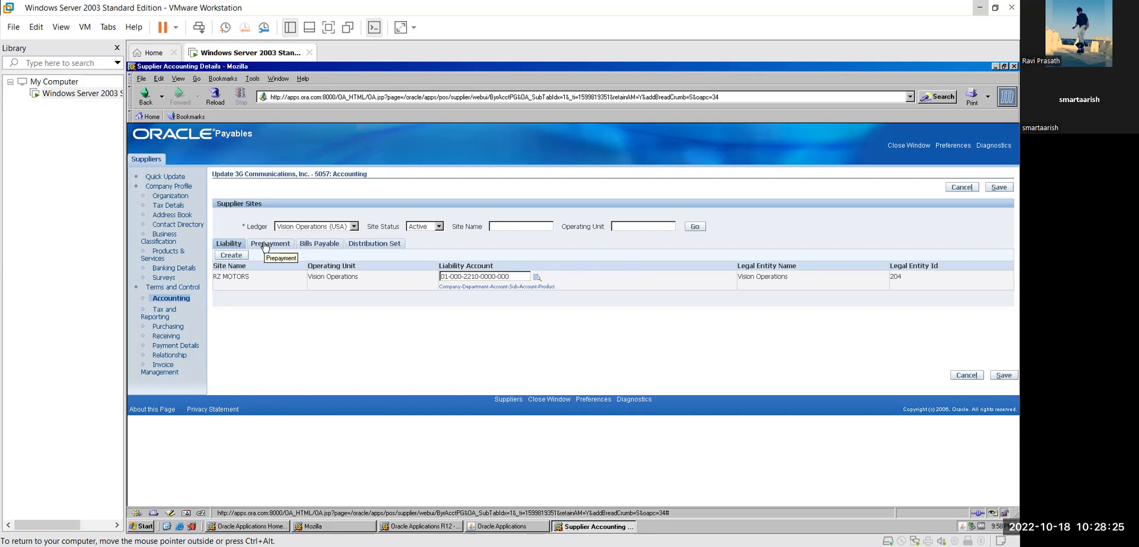
left_click(265, 245)
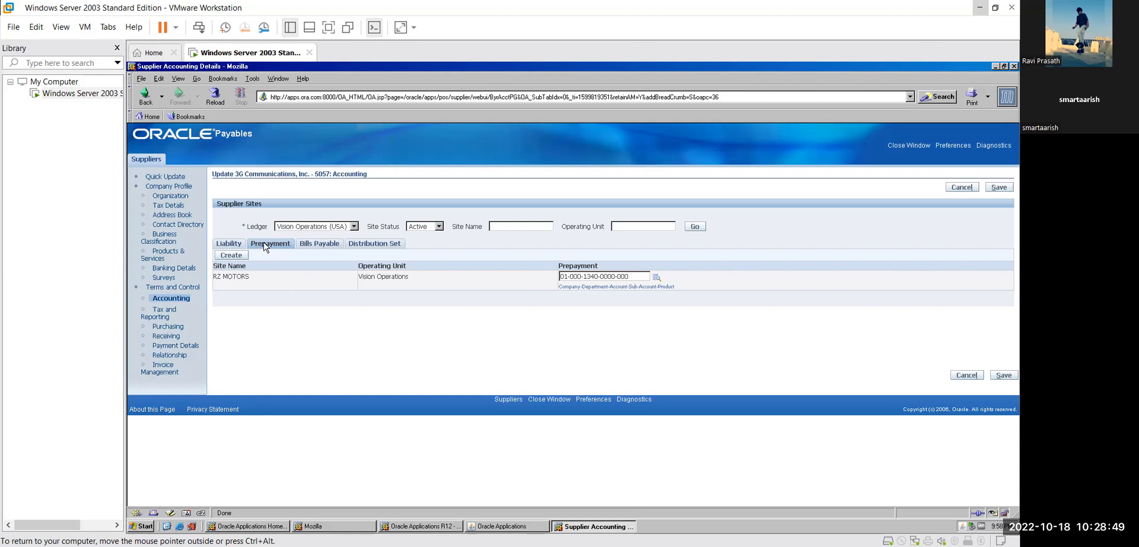
left_click(313, 248)
left_click(370, 244)
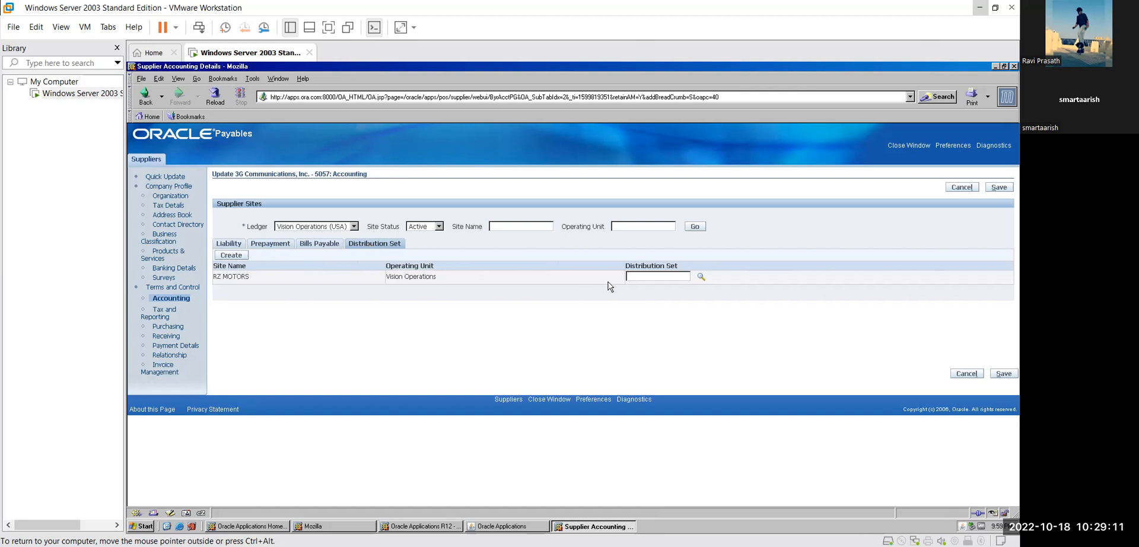
left_click(316, 248)
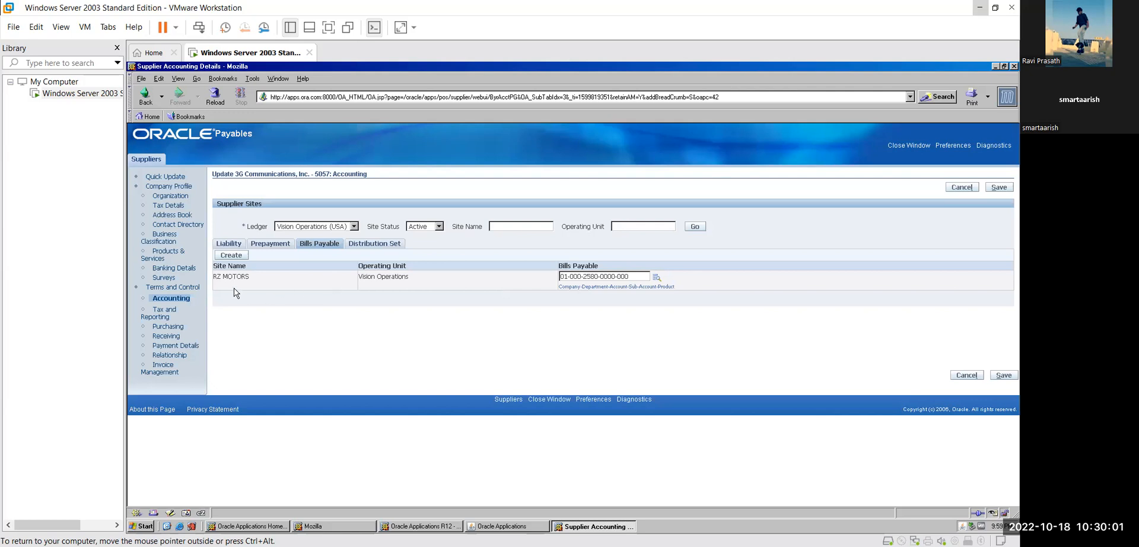
- Open the supplier's Banking Details and search existing bank accounts by account name
left_click(187, 272)
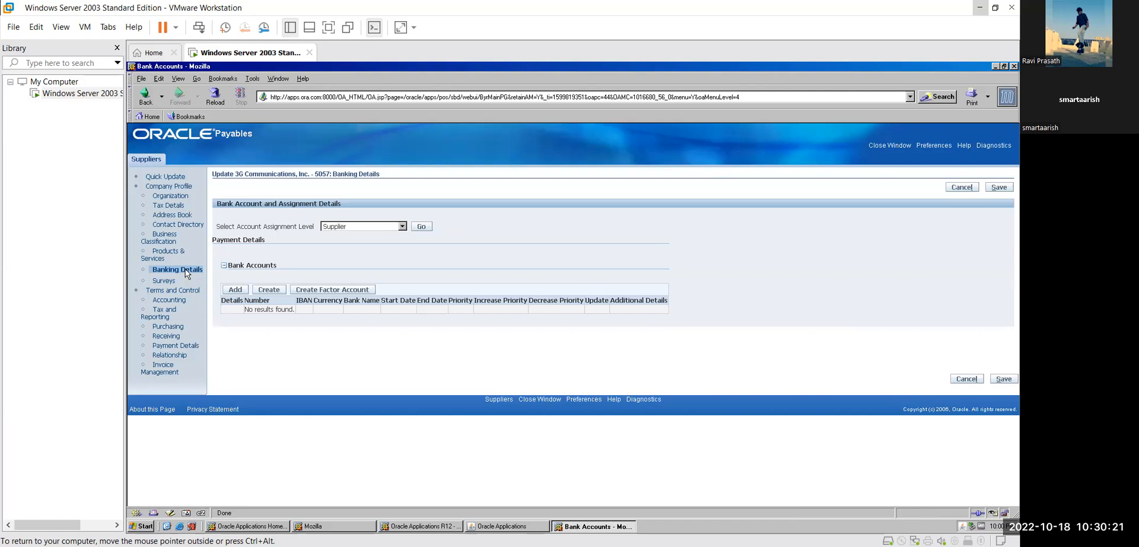
left_click(236, 290)
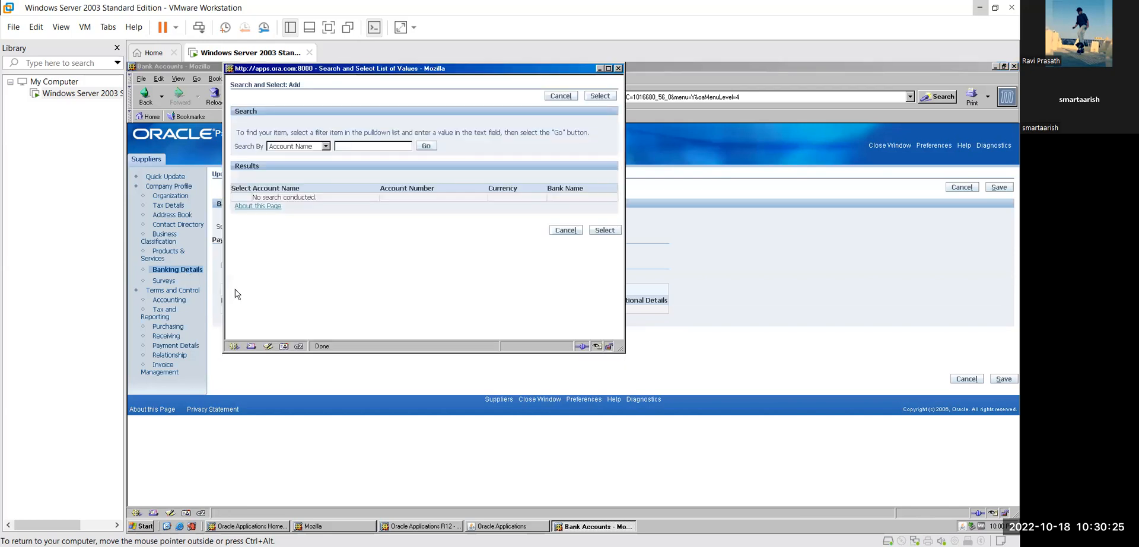
left_click(326, 147)
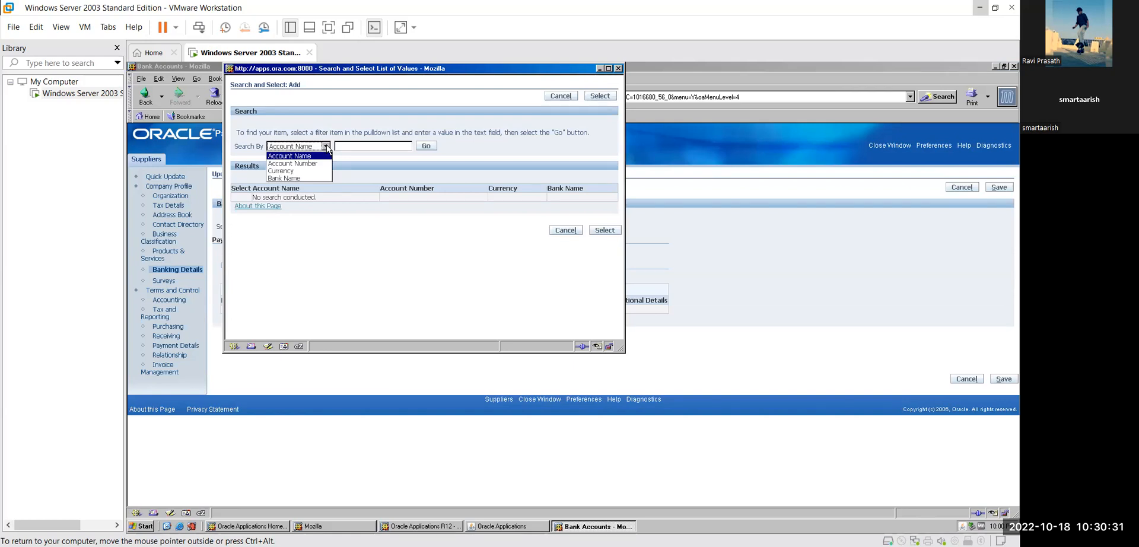
left_click(328, 149)
left_click(426, 150)
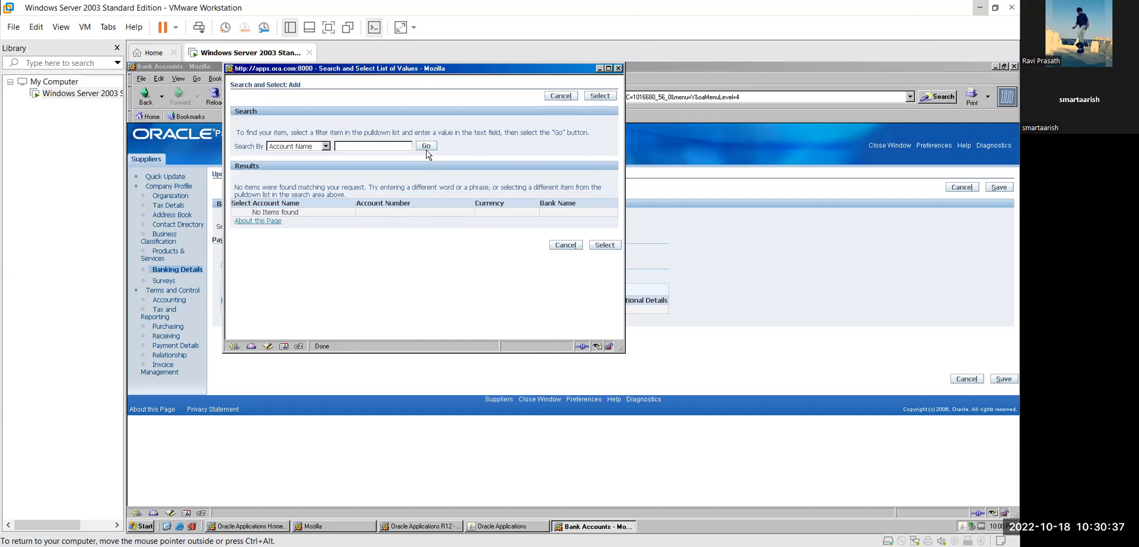
left_click(609, 69)
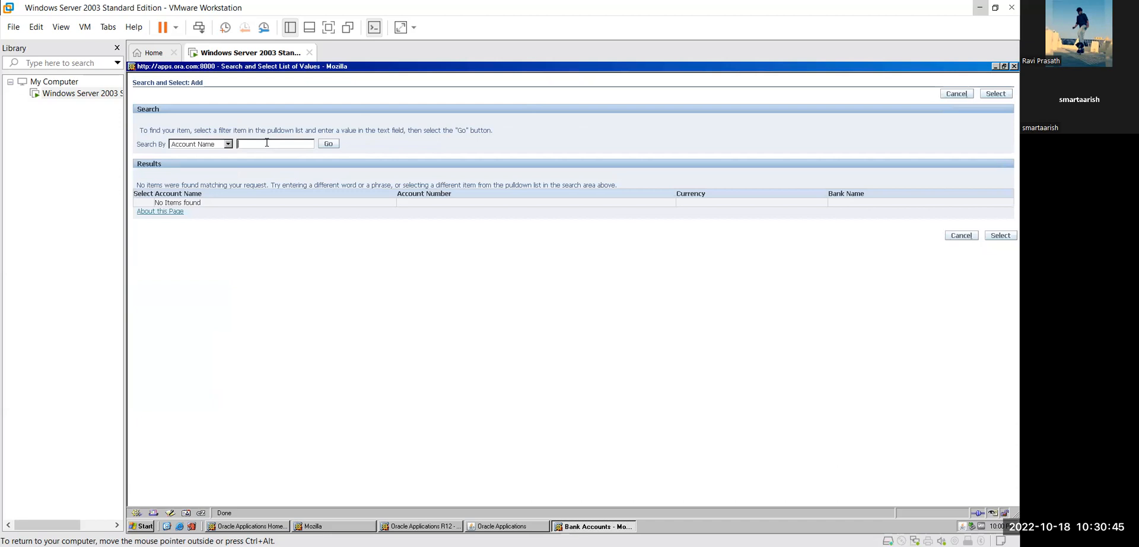
- Retry the bank account search by bank name and by currency, then close the empty search
left_click(227, 144)
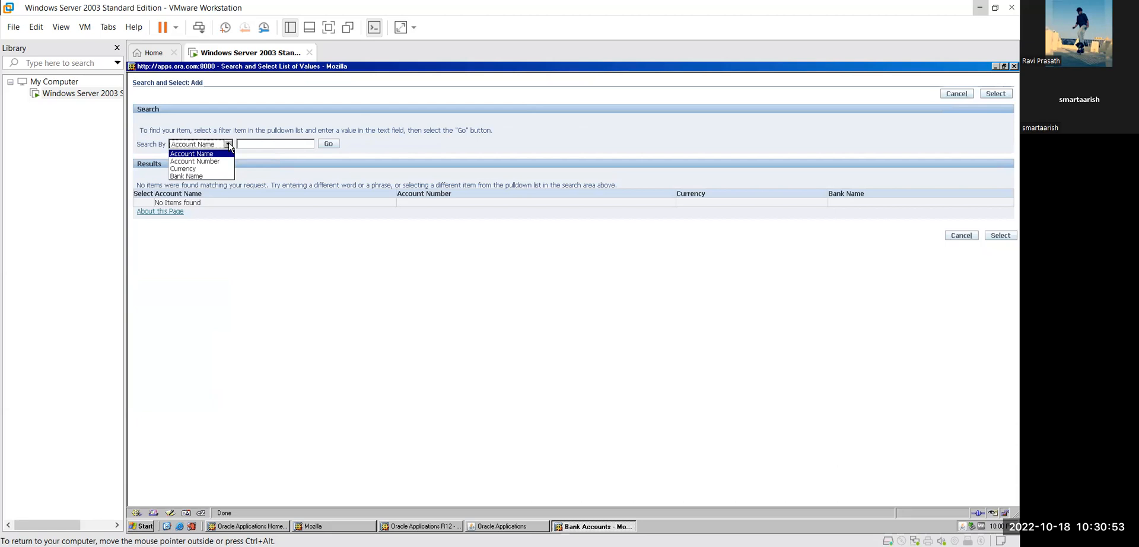
left_click(223, 176)
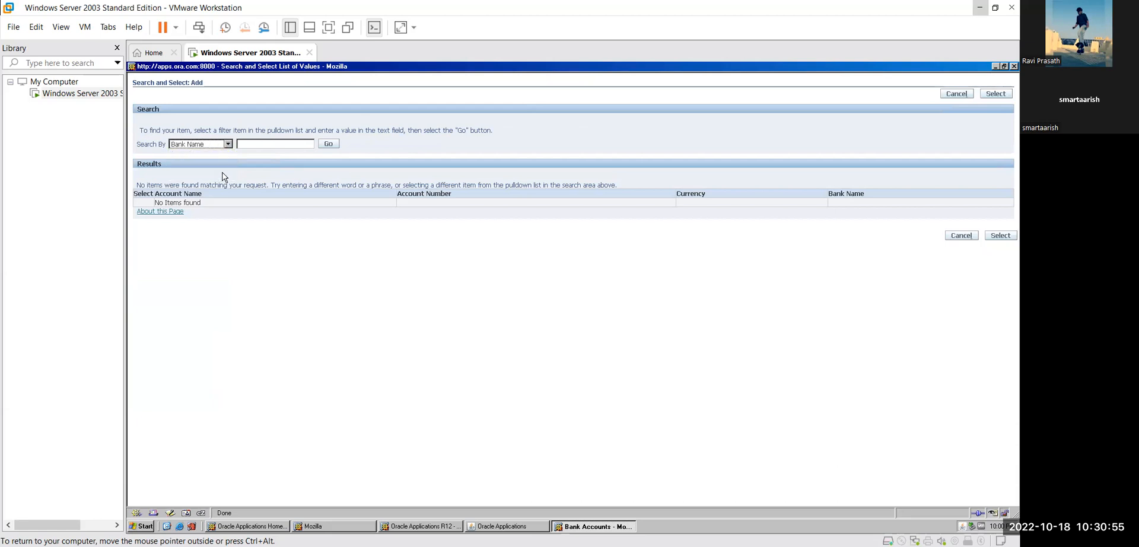
left_click(327, 145)
left_click(229, 144)
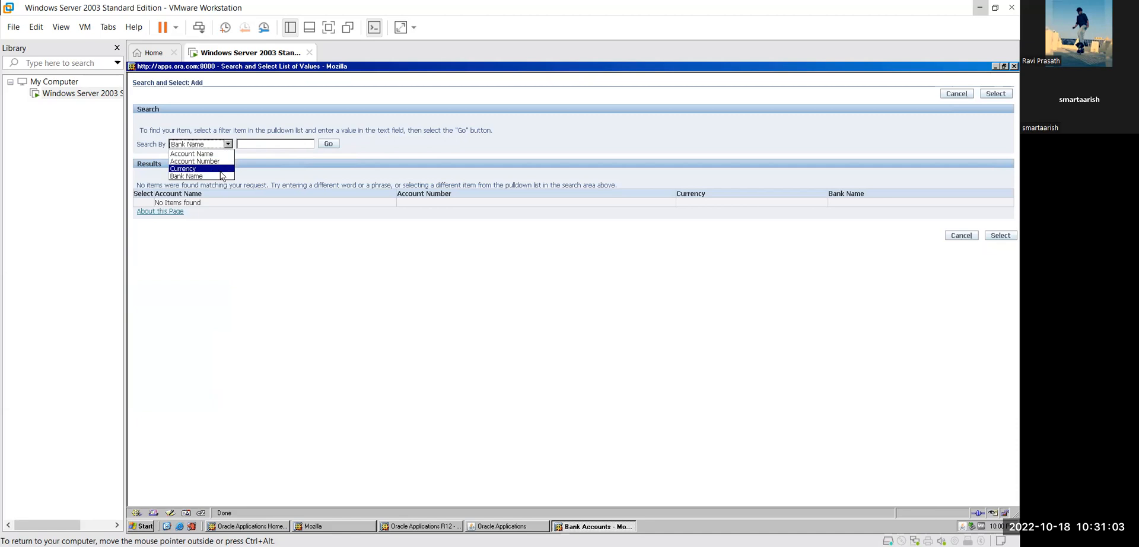
left_click(222, 171)
left_click(326, 146)
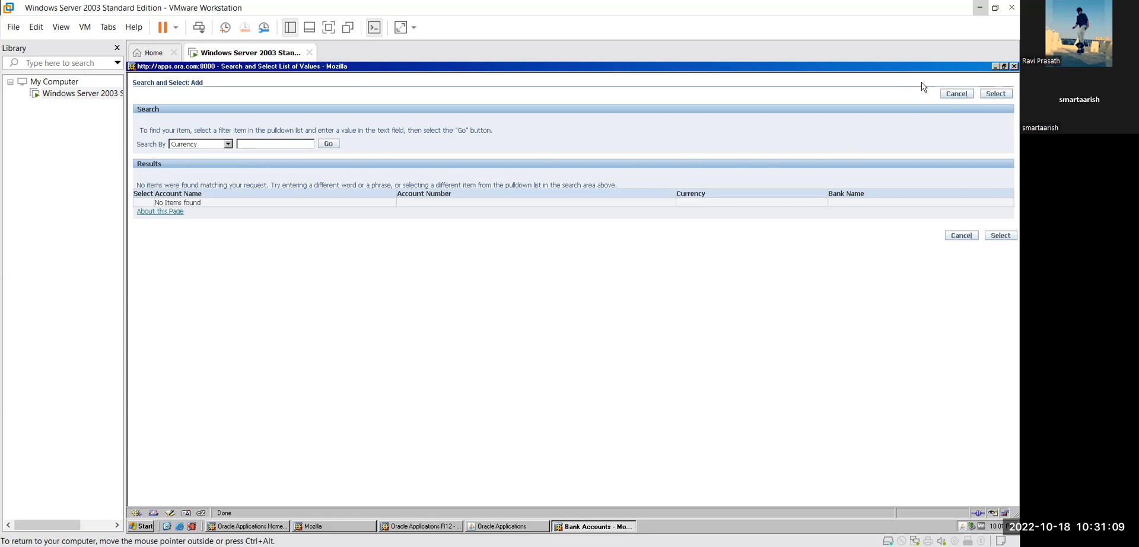
left_click(1013, 66)
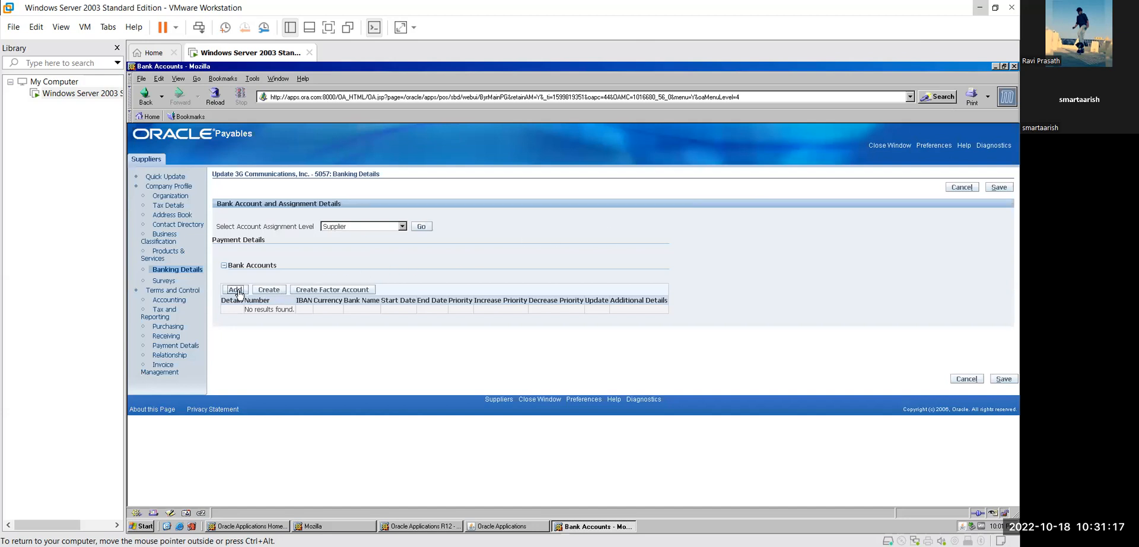
- Start a new supplier bank account set to Create New Bank and Create New Branch
left_click(277, 291)
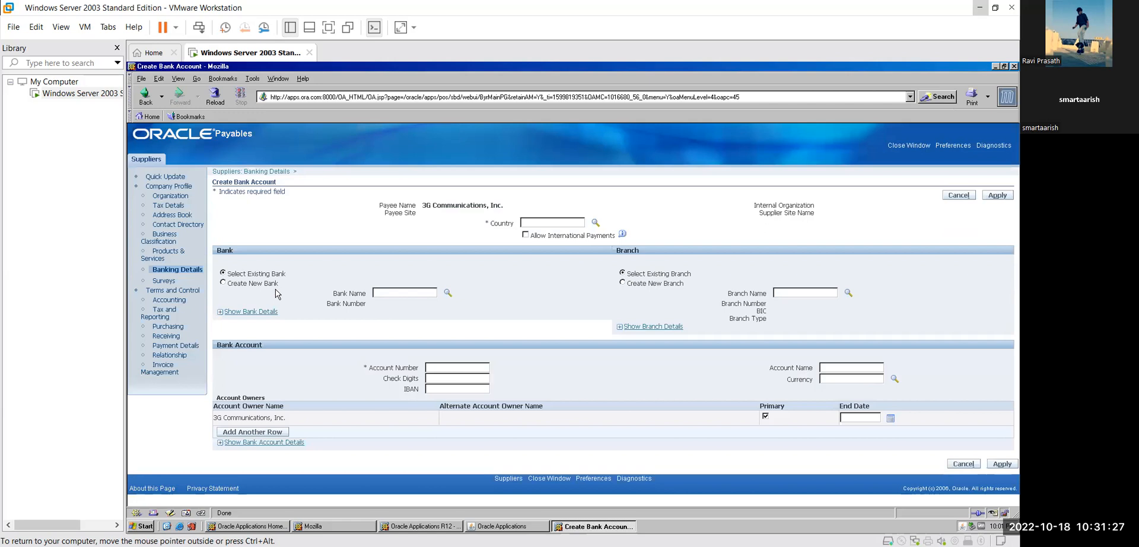
left_click(264, 283)
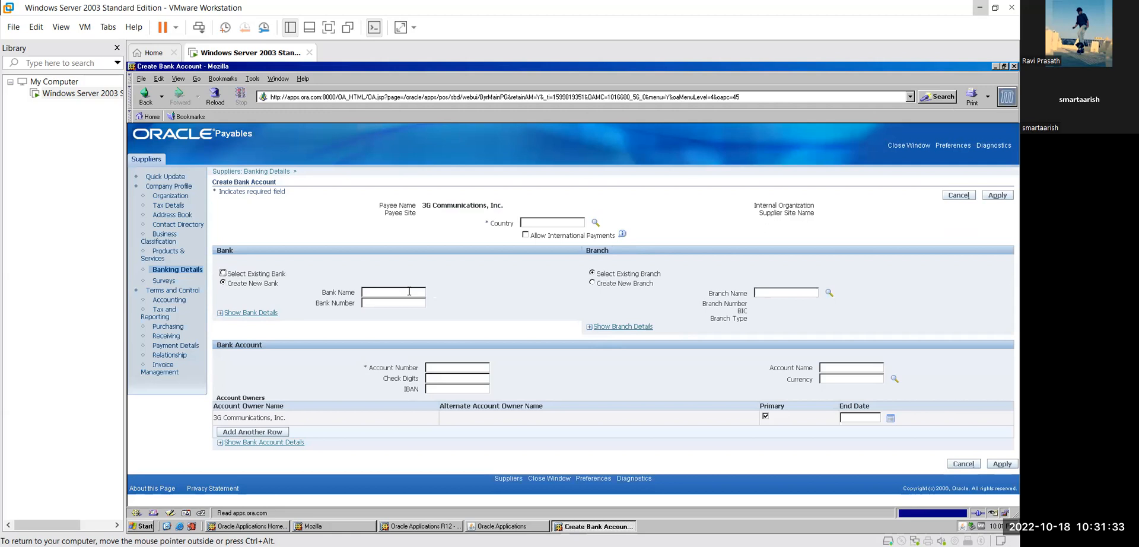
left_click(593, 284)
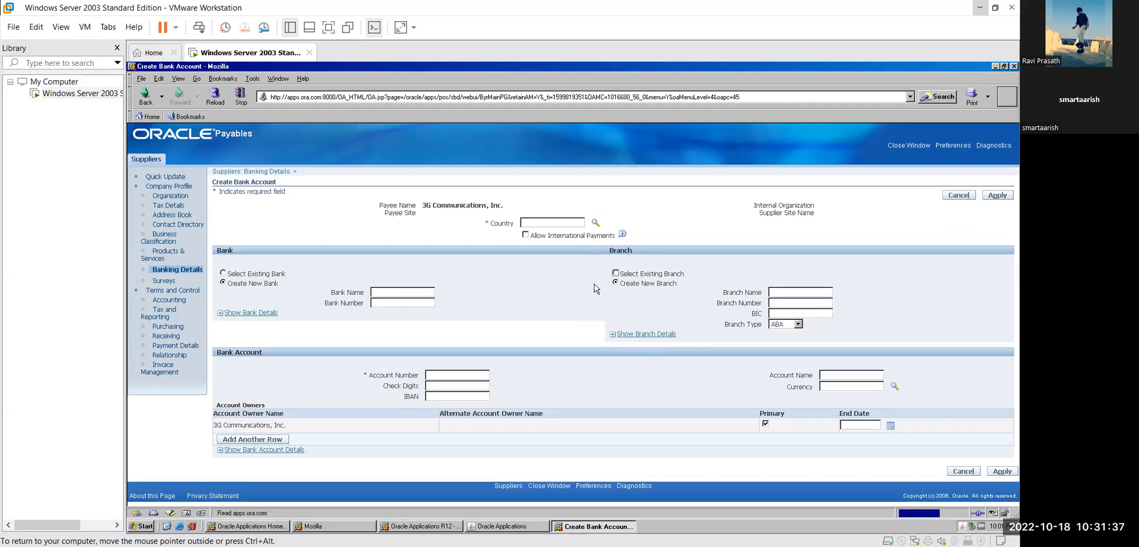
left_click(594, 223)
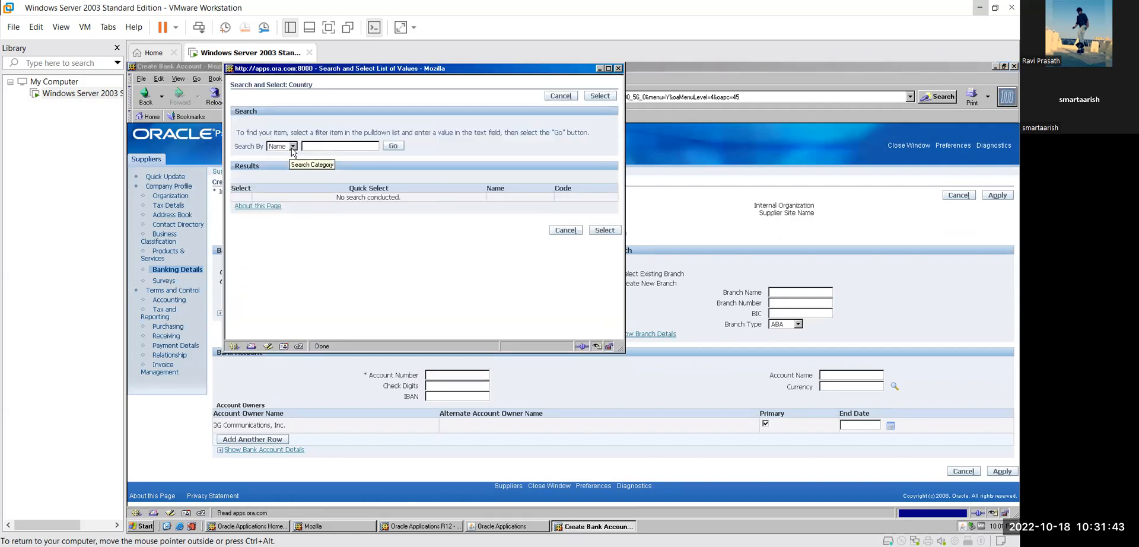
- Search countries for India and select it as the bank account's country
left_click(293, 147)
left_click(278, 153)
left_click(333, 145)
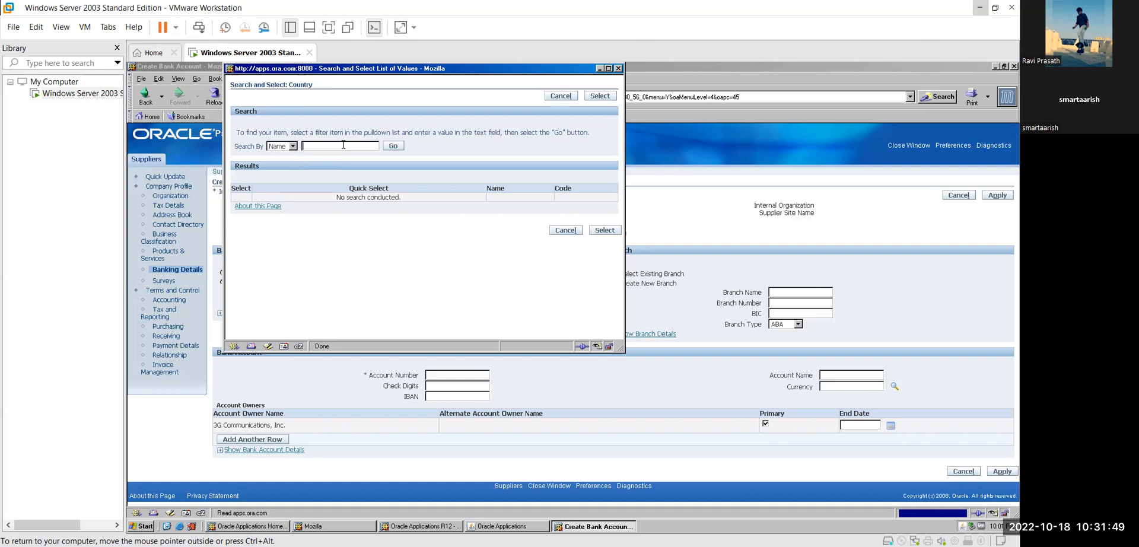
type("India")
left_click(395, 146)
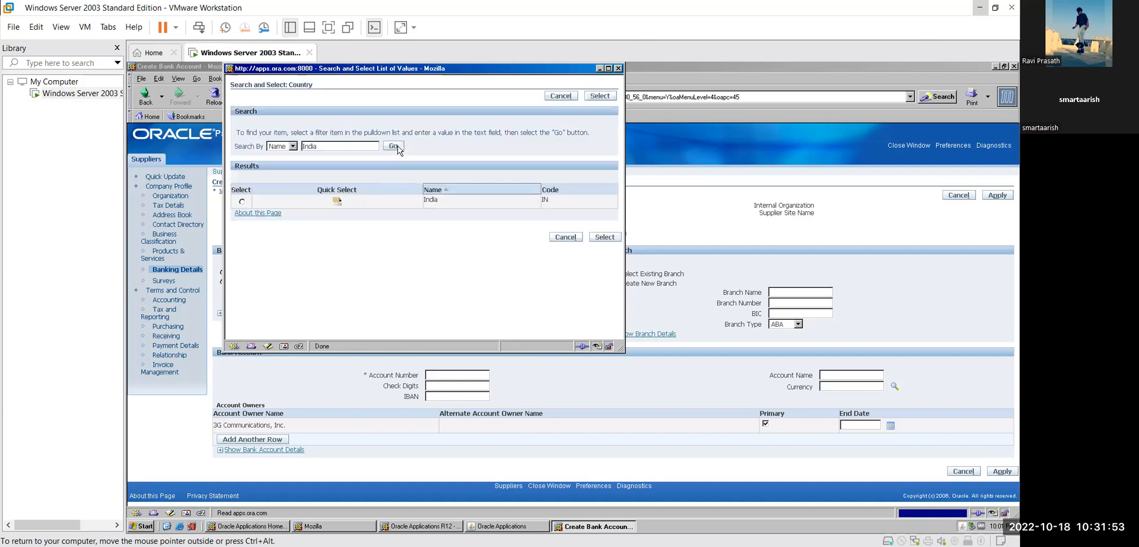
left_click(242, 201)
left_click(605, 237)
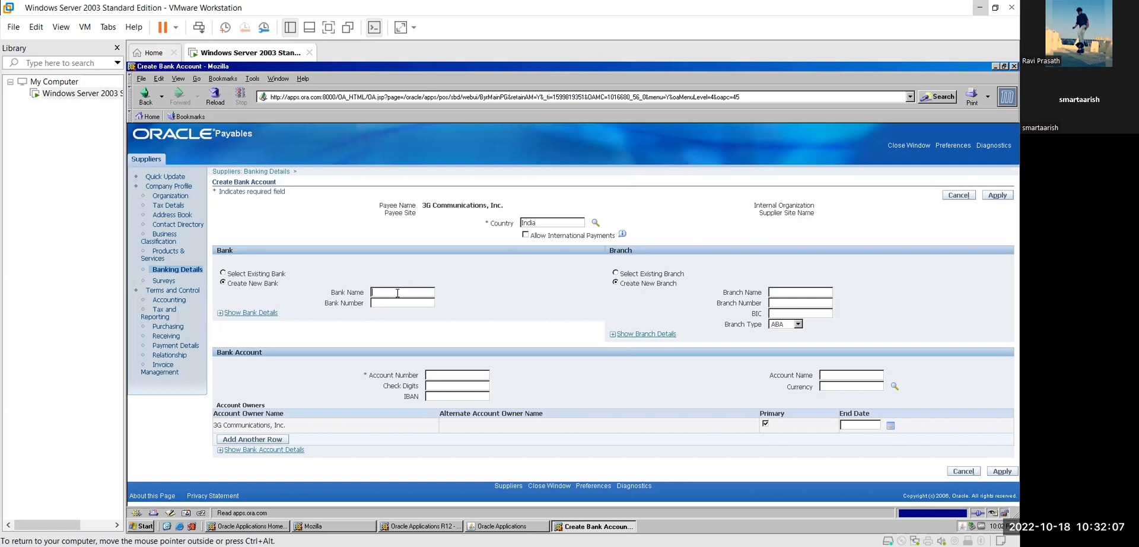
- Enter bank HDFC Bank, branch Mira Road, and HDFC0000447 as both branch number and BIC
type("HD")
type("FC")
type(" Ba")
type("M")
type("ira Road")
left_click(811, 300)
type("HDFC")
type("0000447")
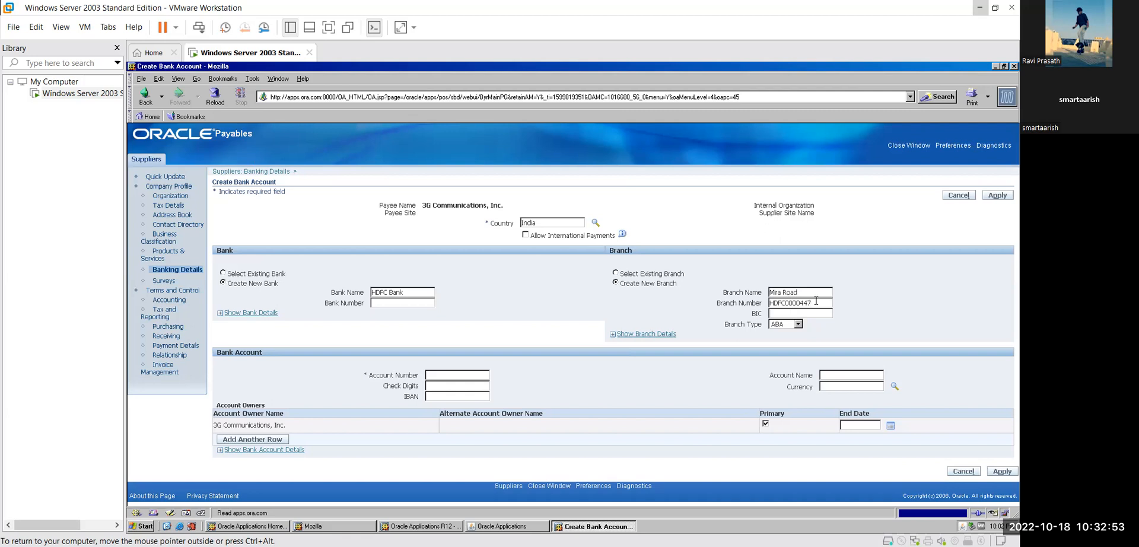
double_click(816, 301)
key("ctrl+c")
key("Tab")
key("ctrl+v")
- Keep ABA as the branch type
left_click(798, 324)
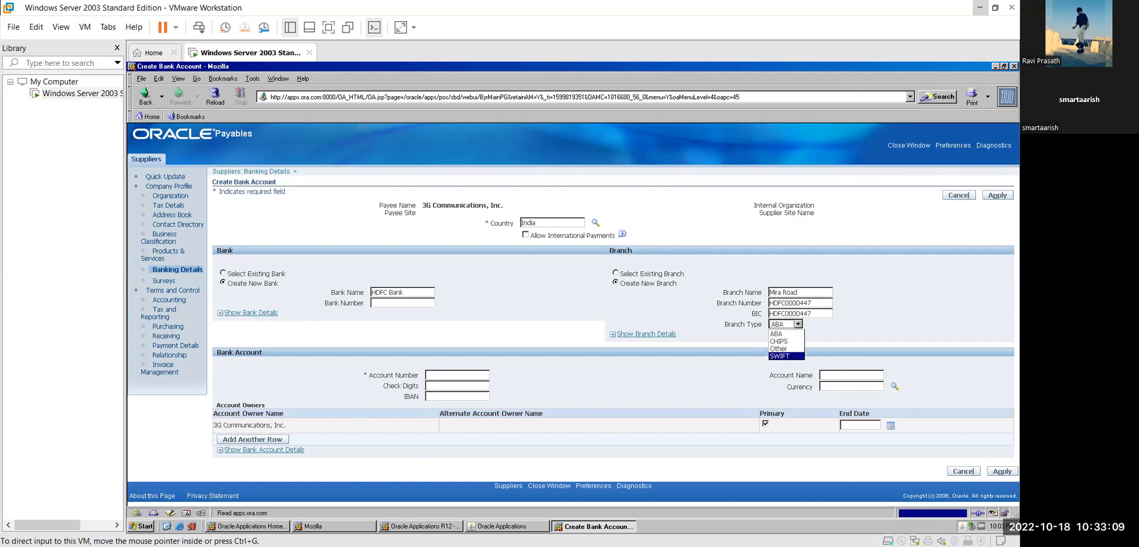
left_click(831, 341)
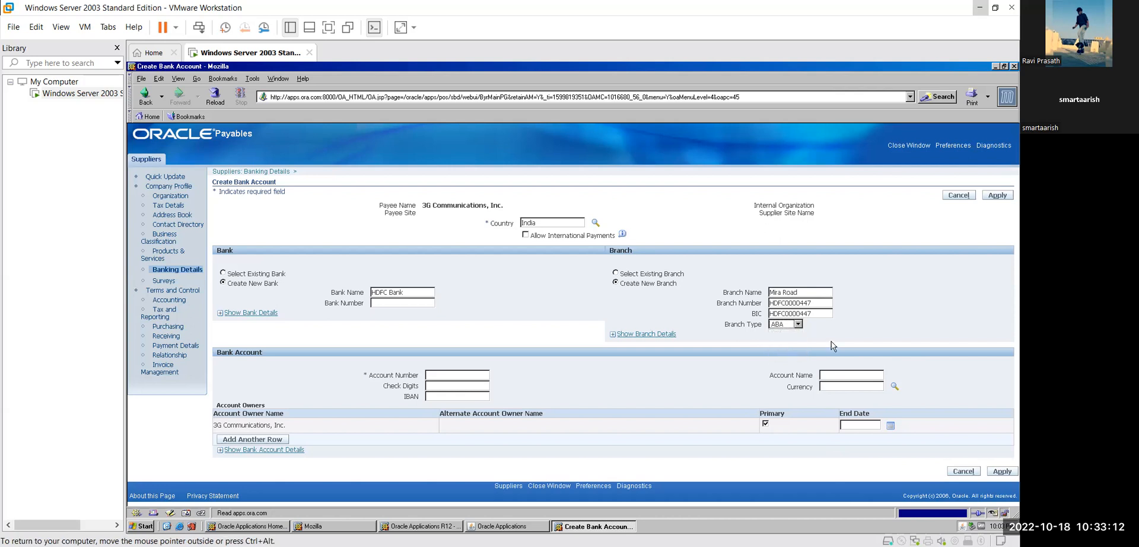
left_click(798, 324)
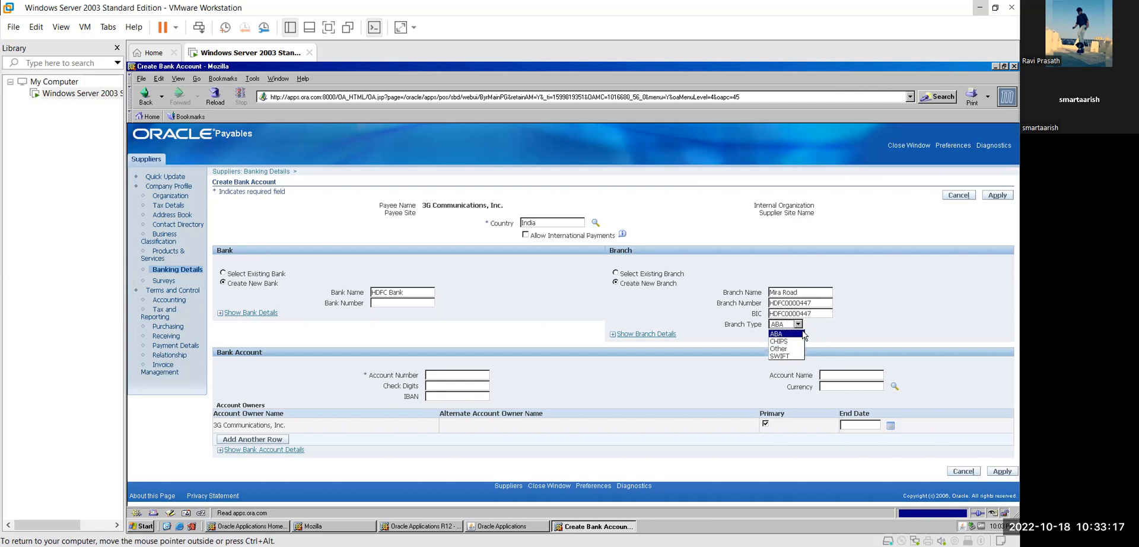
left_click(834, 335)
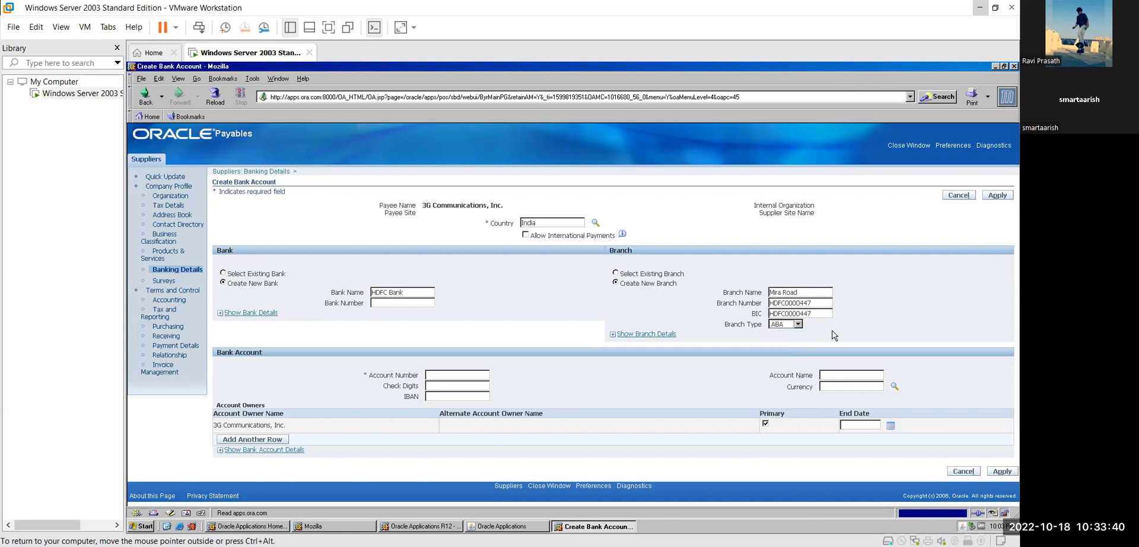
- Enter bank number HDFC000004 and the supplier's bank account number
left_click(397, 303)
type("HDFC")
type("00")
type("0")
type("004")
left_click(464, 375)
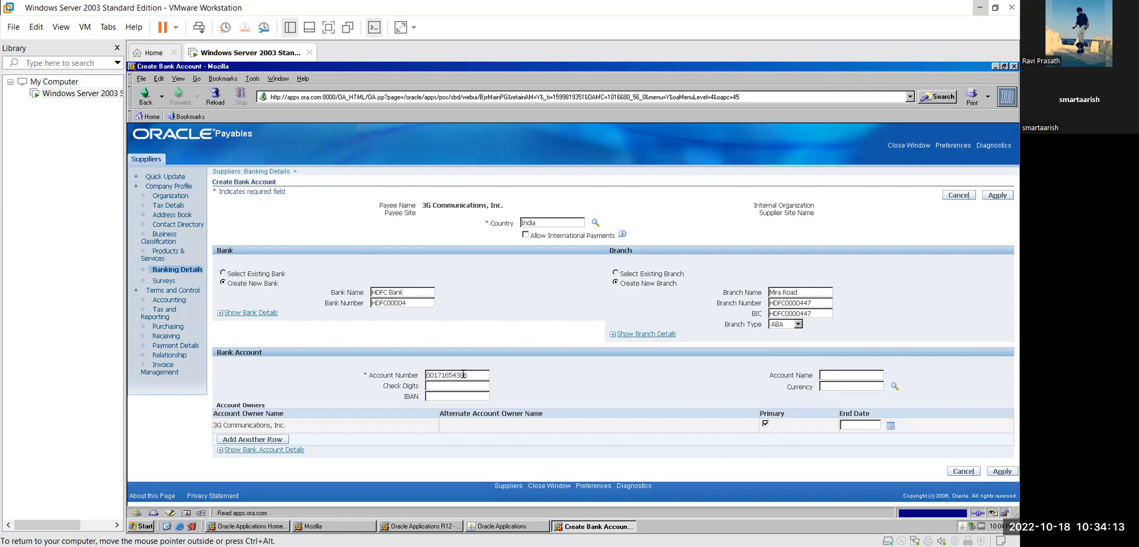
- Enter account name 3G Communication and currency INR
left_click(845, 373)
type("3")
type("G")
type(" V")
key("BackSpace")
type("Communic")
key("BackSpace")
key("BackSpace")
type("ica")
type("t")
type("ion")
type("R")
key("Tab")
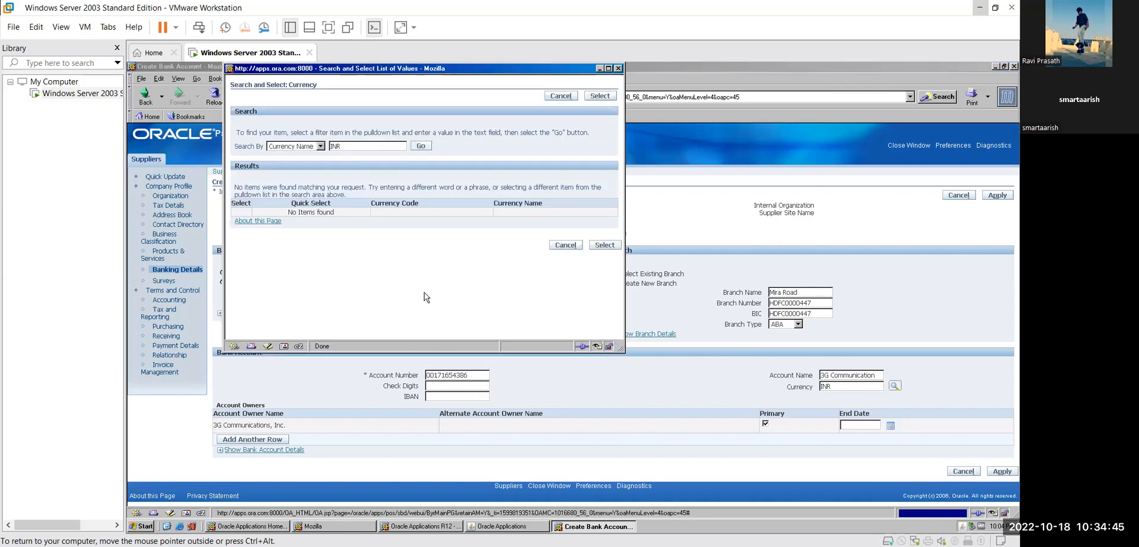
- Search currencies by currency code INR and select Indian Rupee
left_click(421, 146)
left_click(320, 146)
left_click(321, 145)
left_click(321, 145)
left_click(318, 156)
left_click(420, 147)
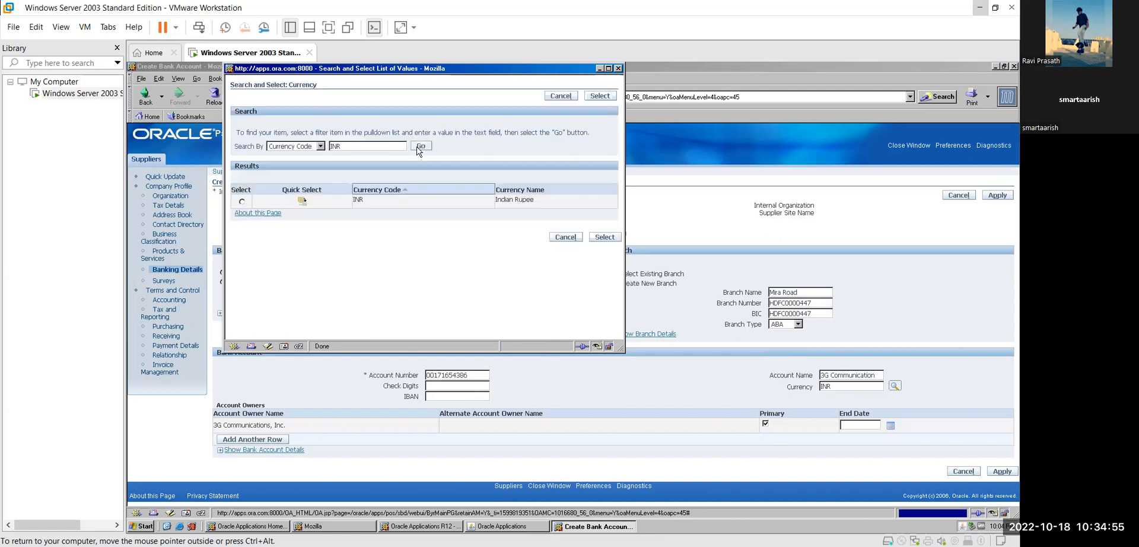
left_click(243, 202)
left_click(603, 240)
- Enter check digits 001-050 and the account's IBAN
left_click(456, 387)
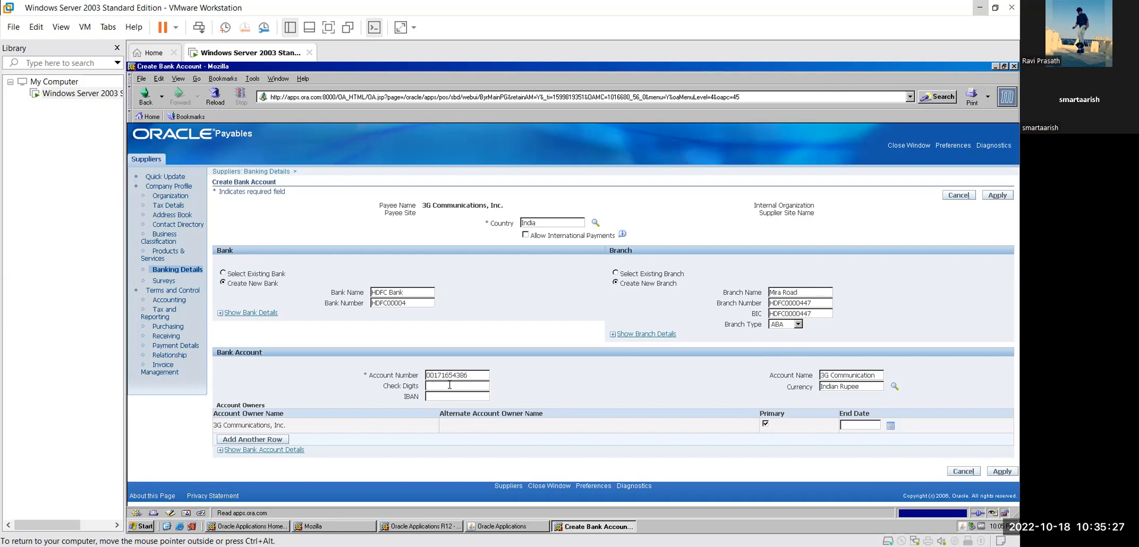
type("001-00")
key("BackSpace")
type("5")
key("BackSpace")
type("5")
type("HDF")
type("C")
type("0000")
type("44")
- Set the account owner's end date to 25-Oct-2025 and submit the new bank account
left_click(888, 426)
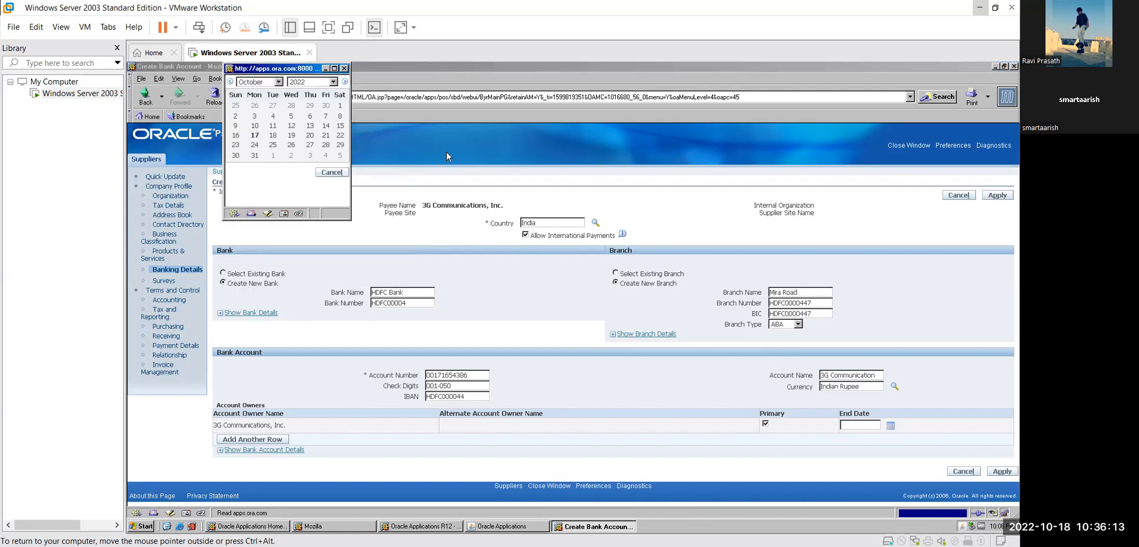
left_click(344, 68)
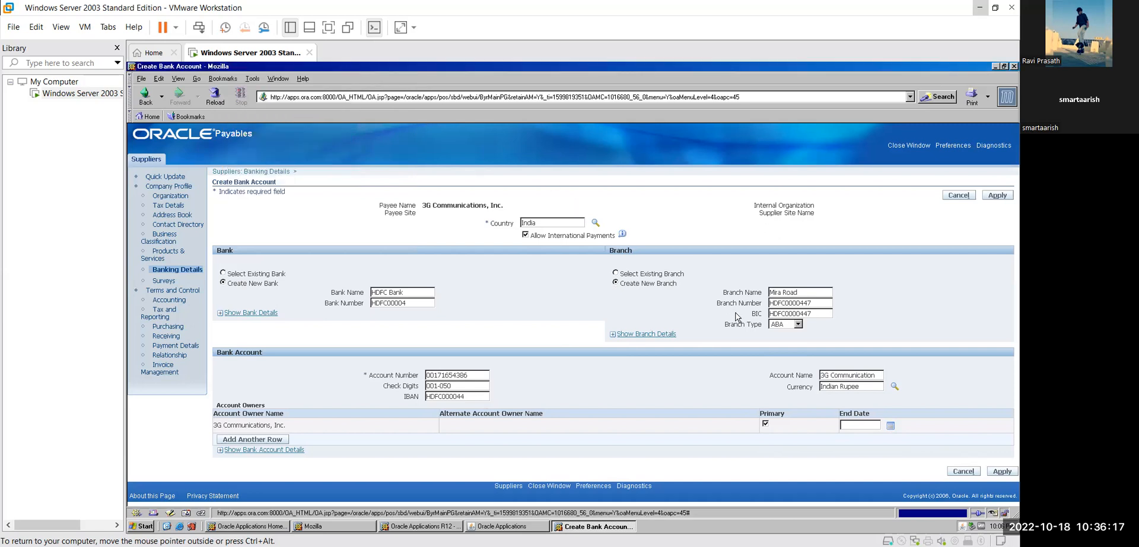
left_click(891, 426)
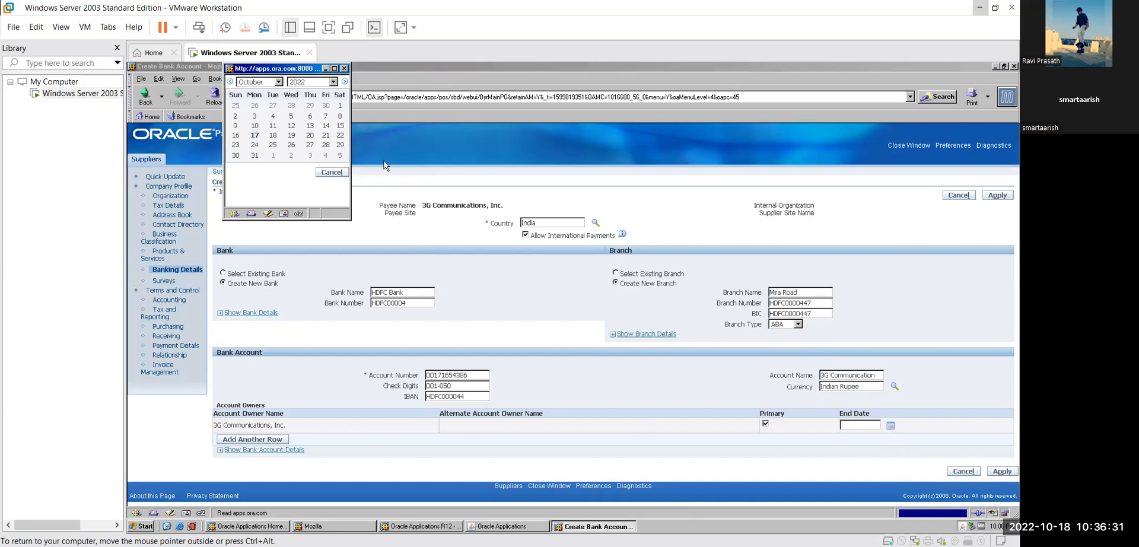
left_click(333, 82)
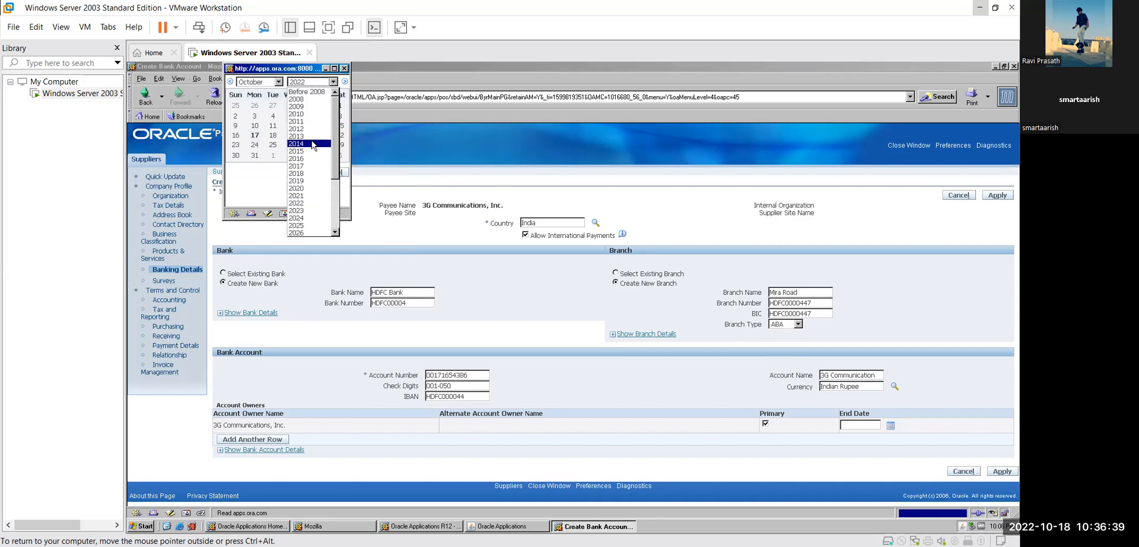
left_click(312, 225)
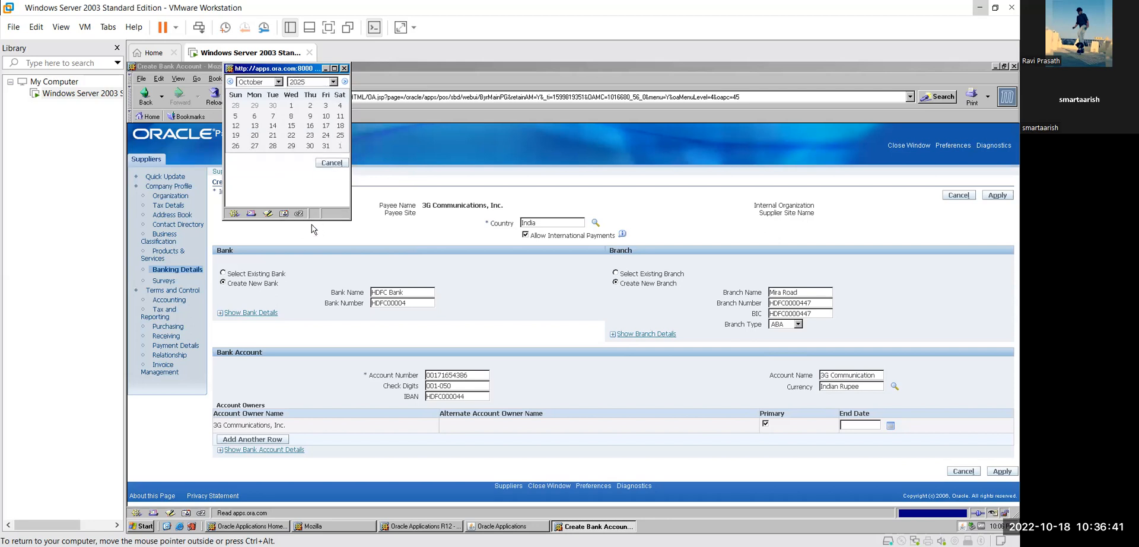
left_click(340, 136)
left_click(811, 463)
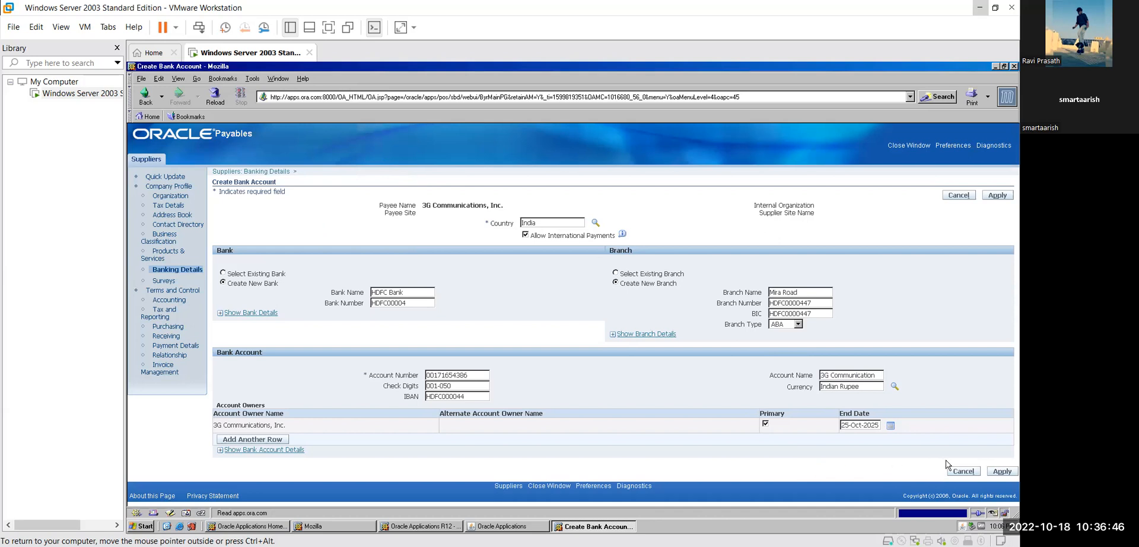
left_click(997, 472)
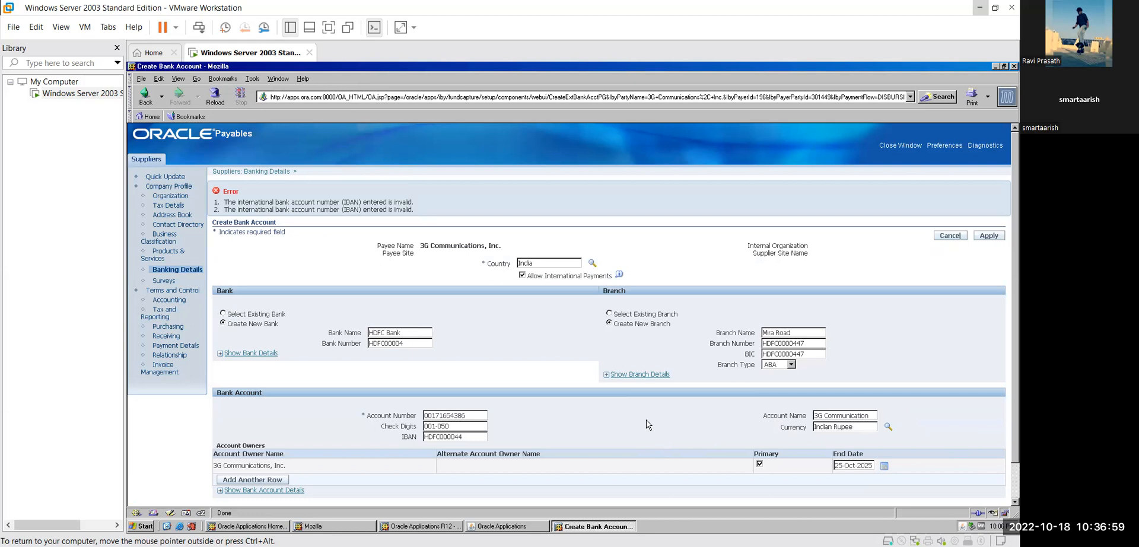
- Scroll the Create Bank Account page to review the invalid IBAN error
scroll(648, 425, "down", 1)
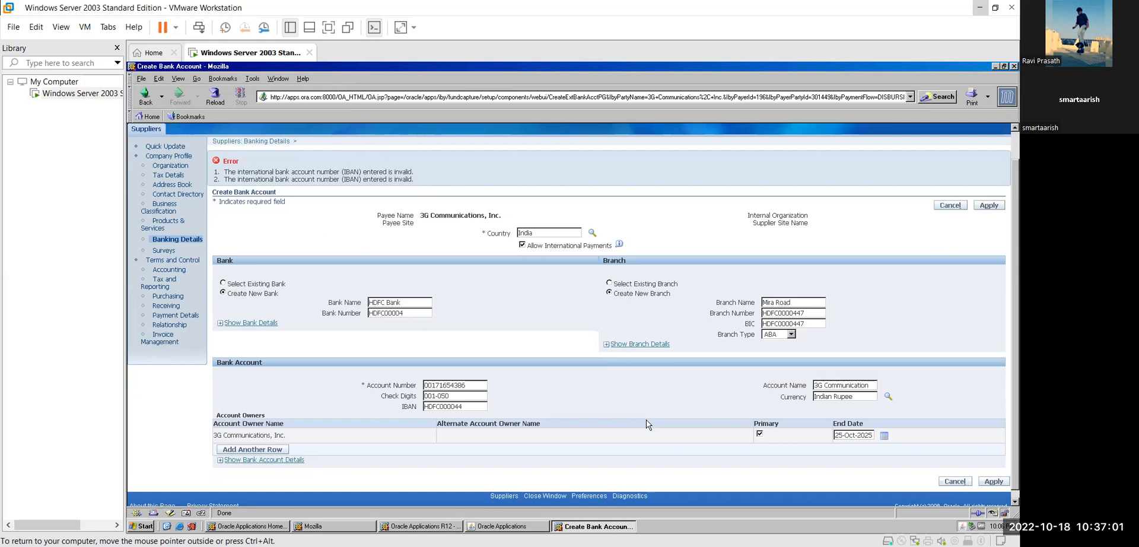
- Replace the invalid IBAN with 25518 and resubmit the bank account
double_click(441, 407)
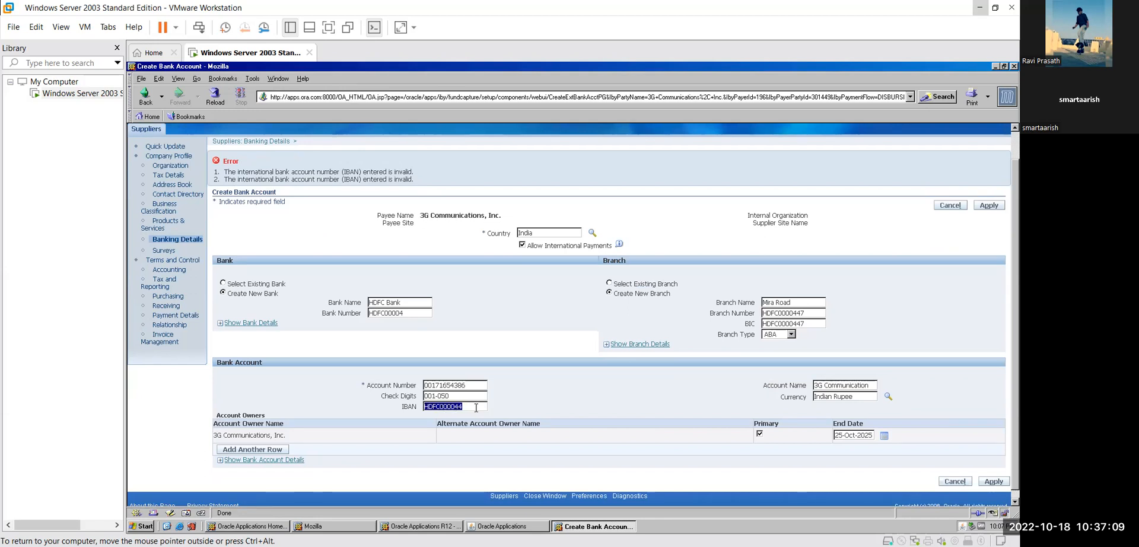
key("BackSpace")
type("25518")
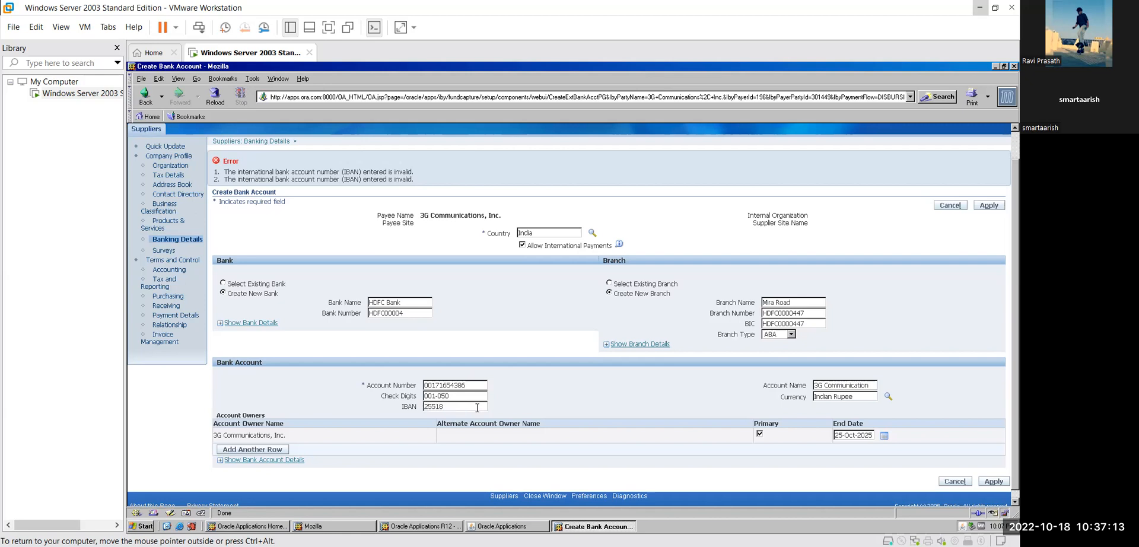
left_click(994, 481)
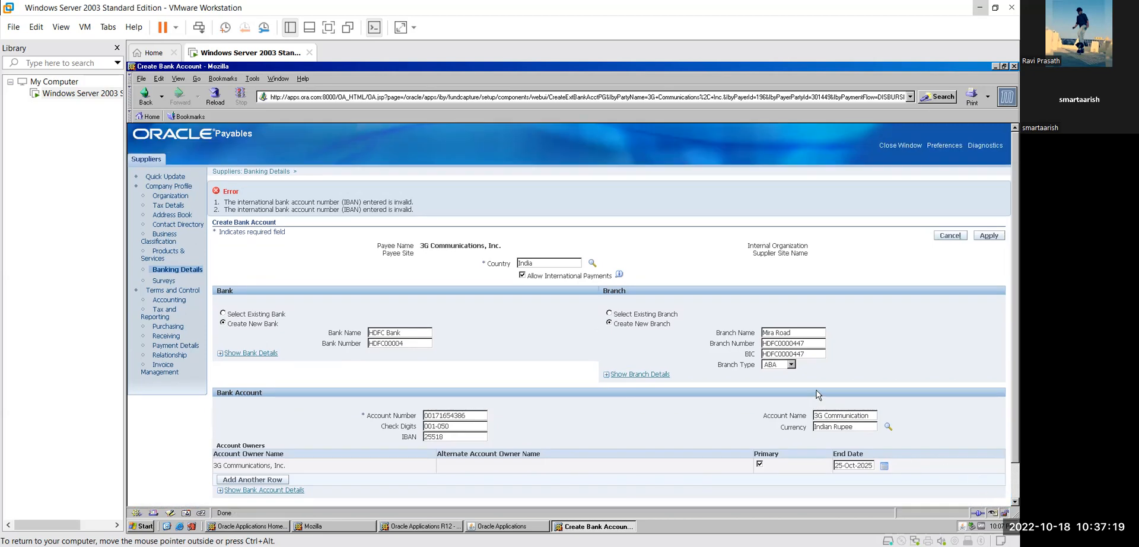
- Disallow international payments, clear the IBAN entirely, and resubmit the bank account
left_click(522, 275)
left_click(992, 237)
scroll(541, 351, "down", 1)
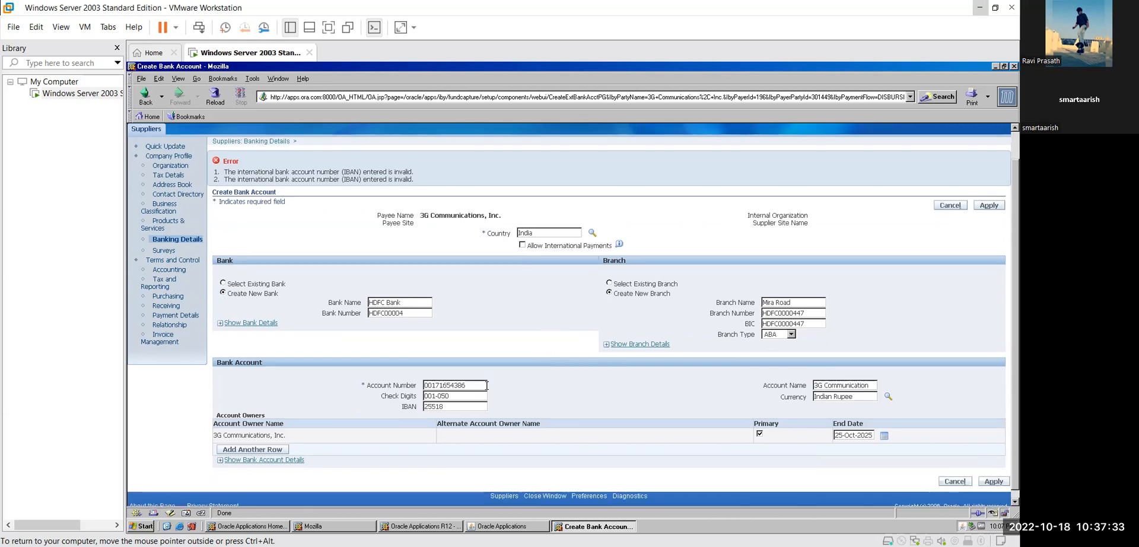
double_click(456, 407)
key("BackSpace")
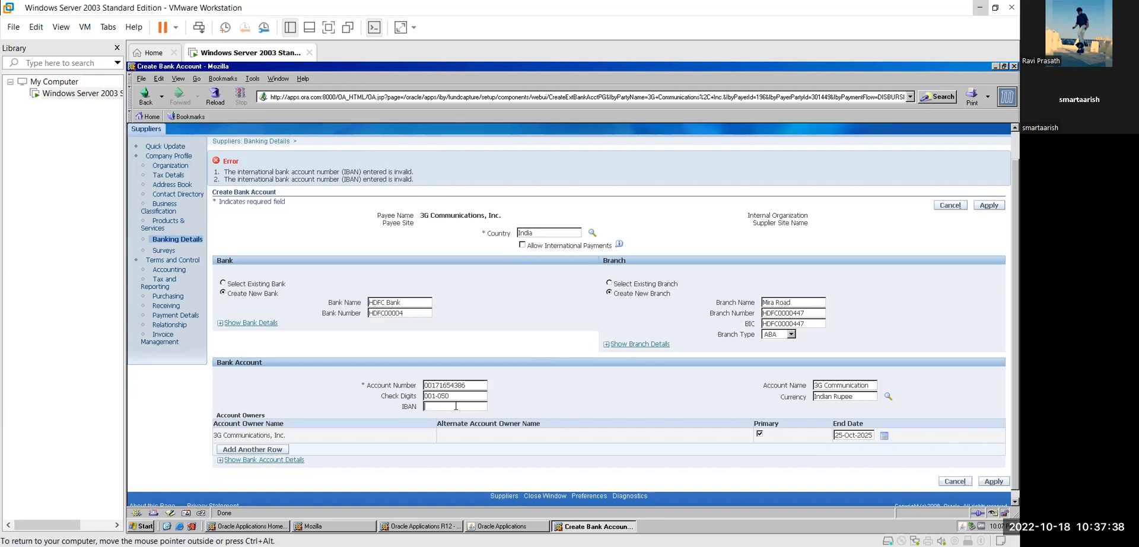
left_click(989, 207)
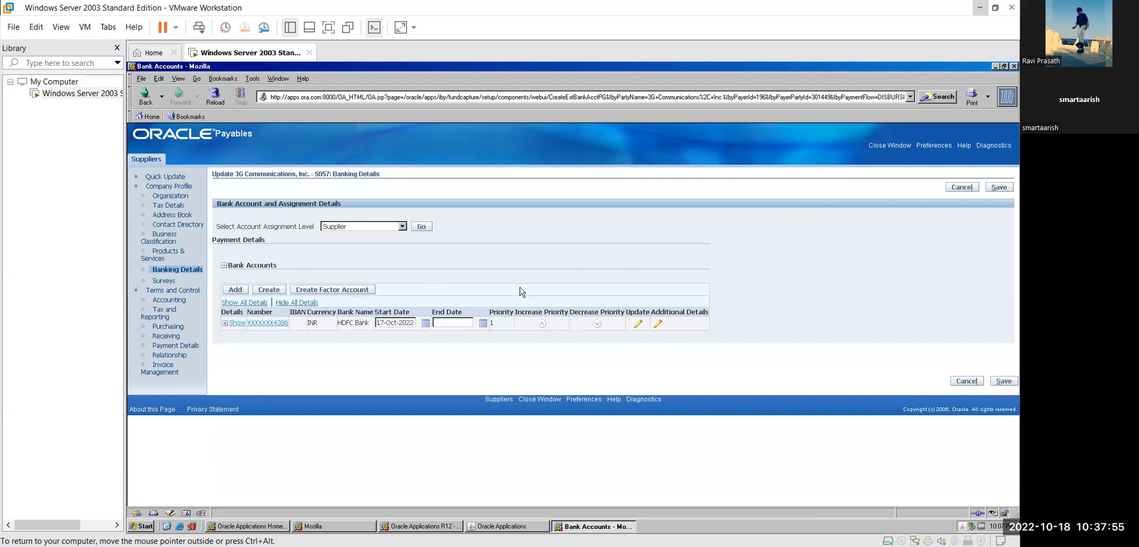
- Save the supplier's banking details holding the HDFC Bank INR account
left_click(1000, 187)
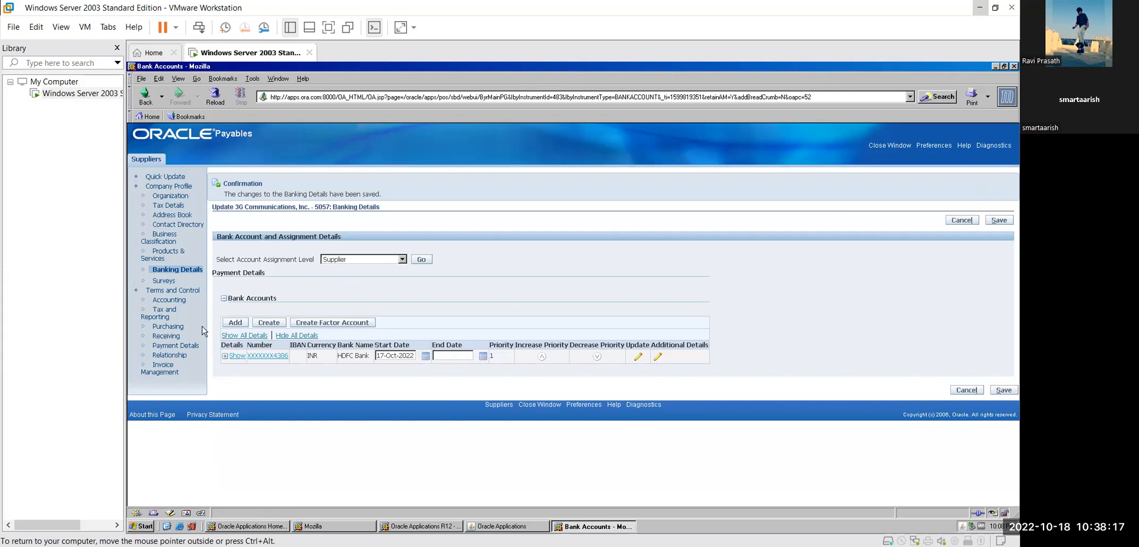
- Go to the supplier's Invoice Management page showing 45 Net payment terms
left_click(164, 368)
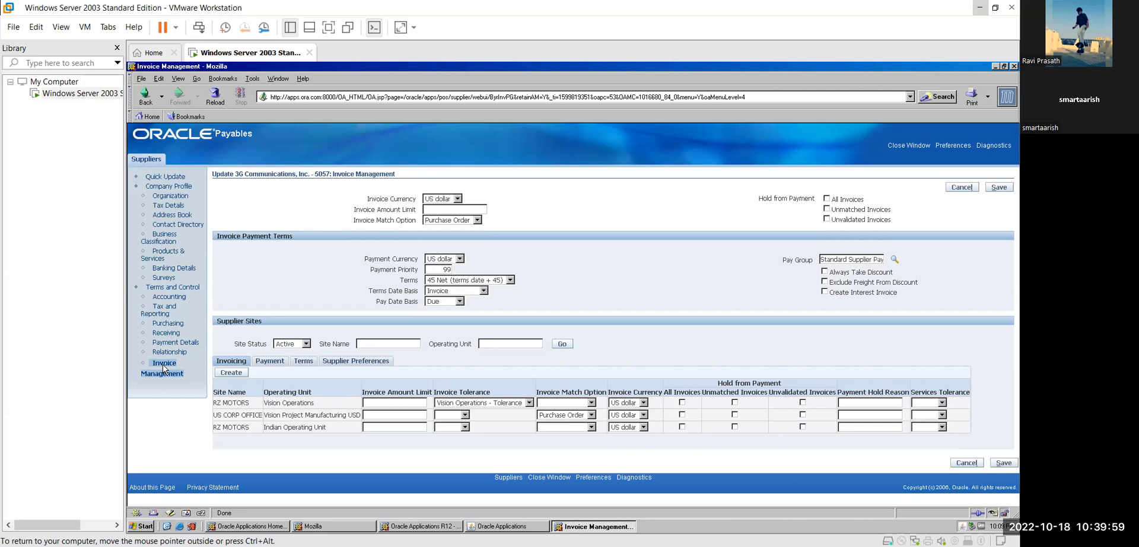
left_click(513, 283)
left_click(511, 280)
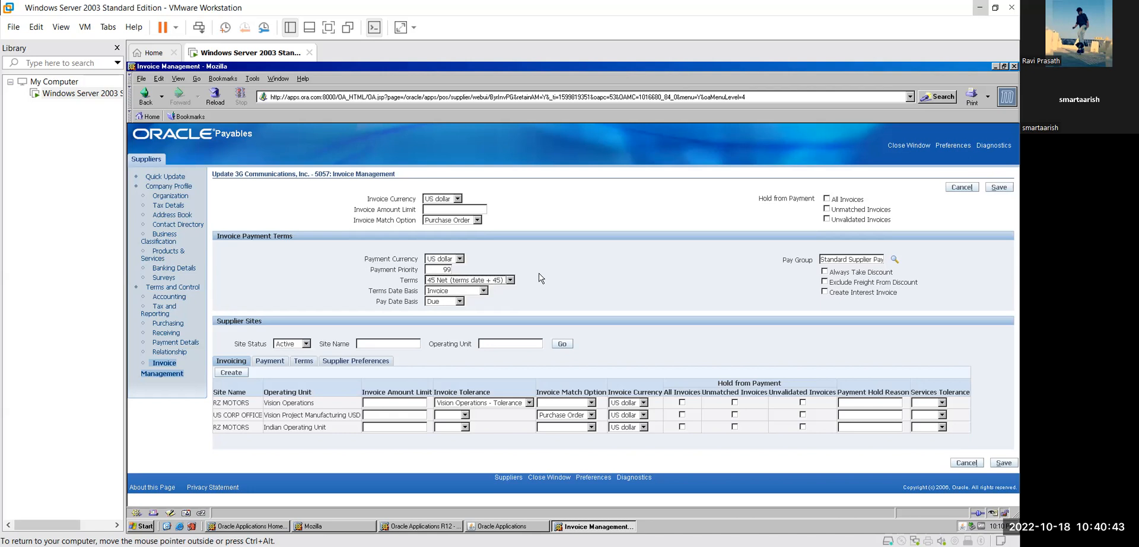
- Open the full payment terms search, list all terms, and maximize the results window
left_click(510, 281)
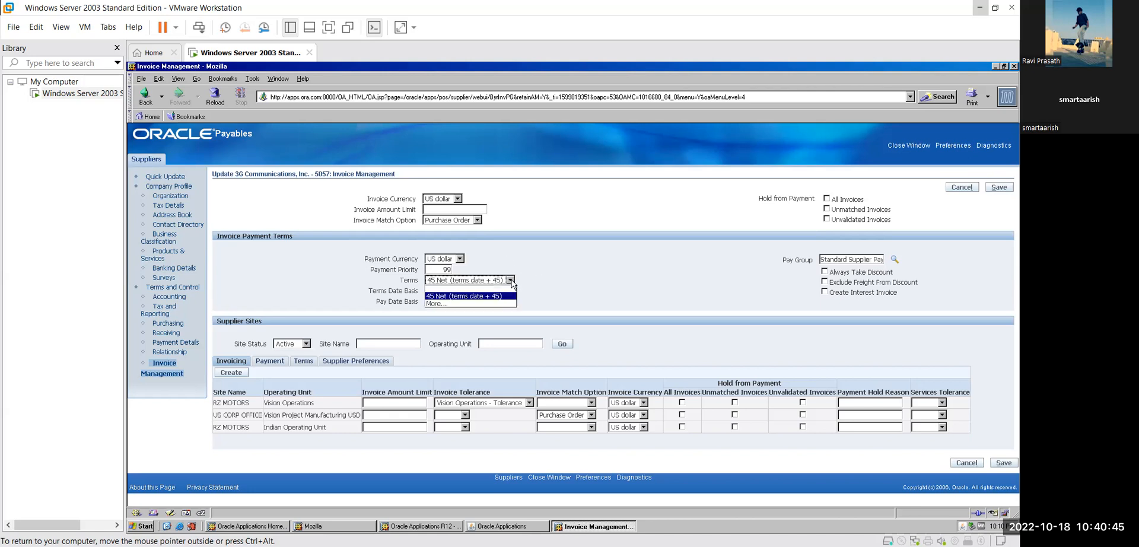
left_click(480, 305)
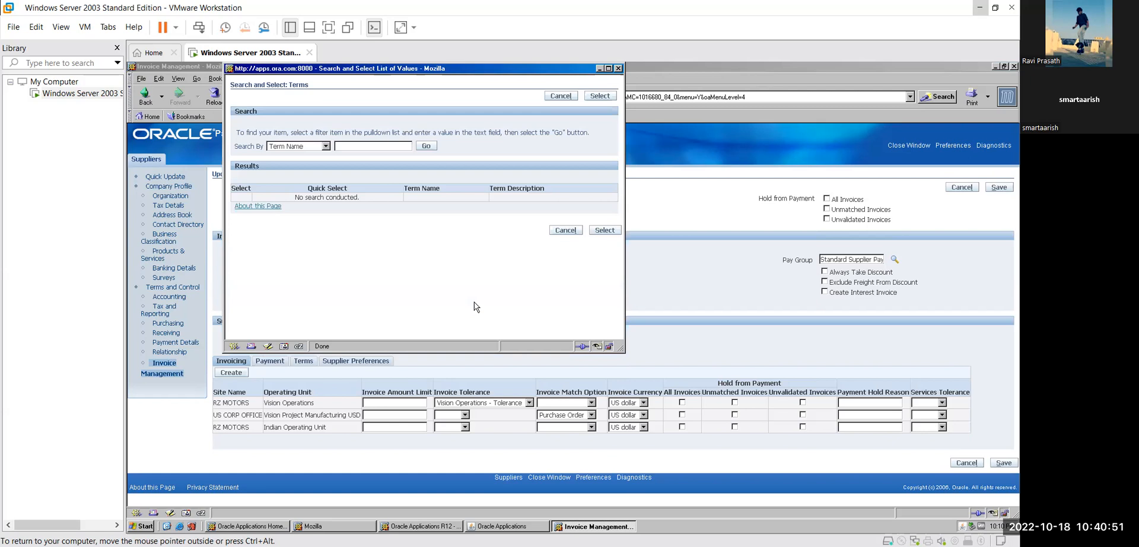
left_click(427, 147)
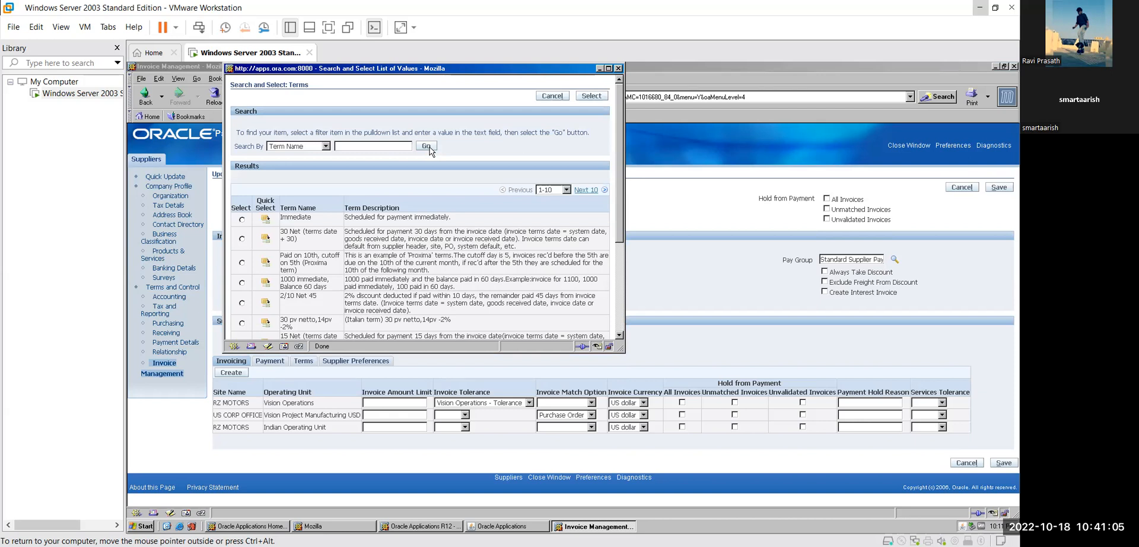
left_click(608, 68)
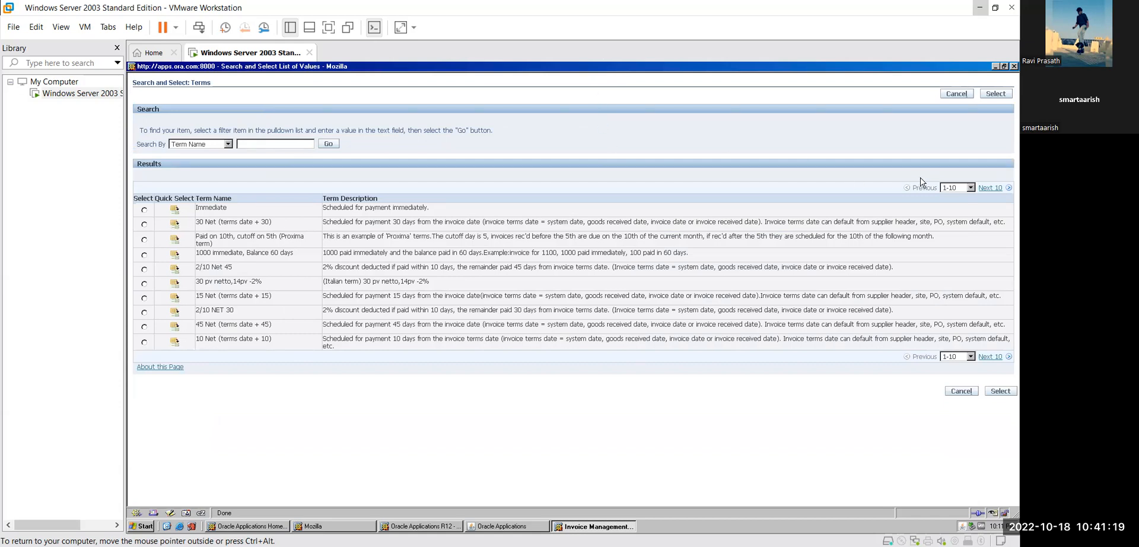
- Page through payment terms 11 to 39, then close the list keeping 45 Net
left_click(971, 188)
left_click(971, 188)
left_click(995, 188)
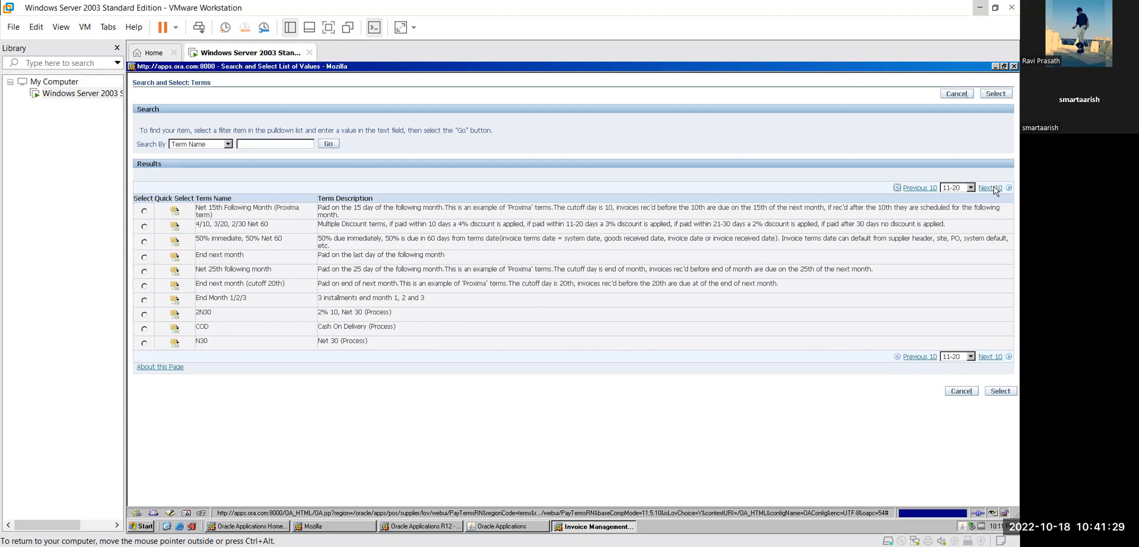
left_click(994, 188)
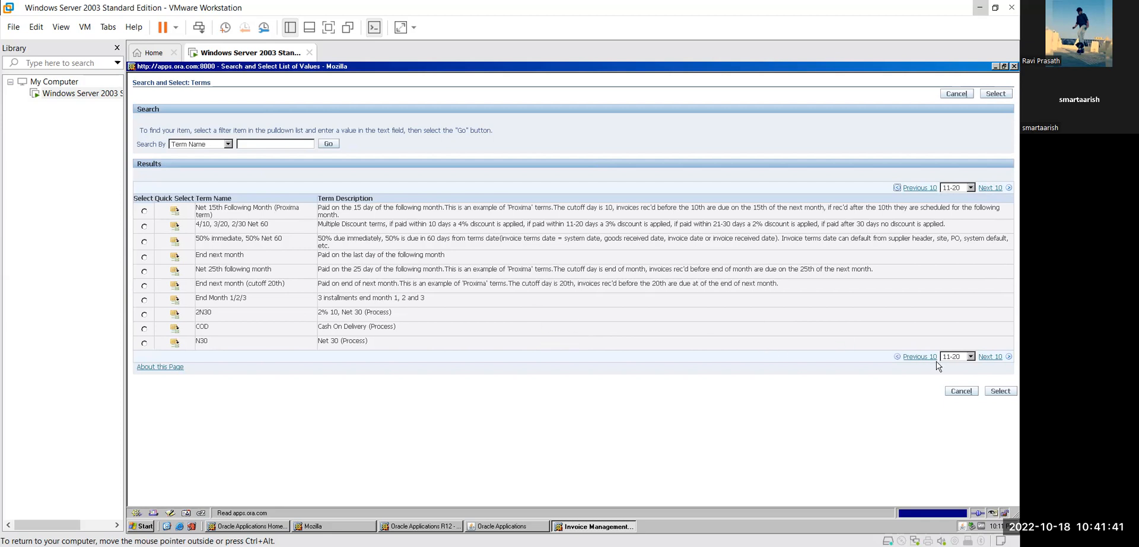
left_click(991, 357)
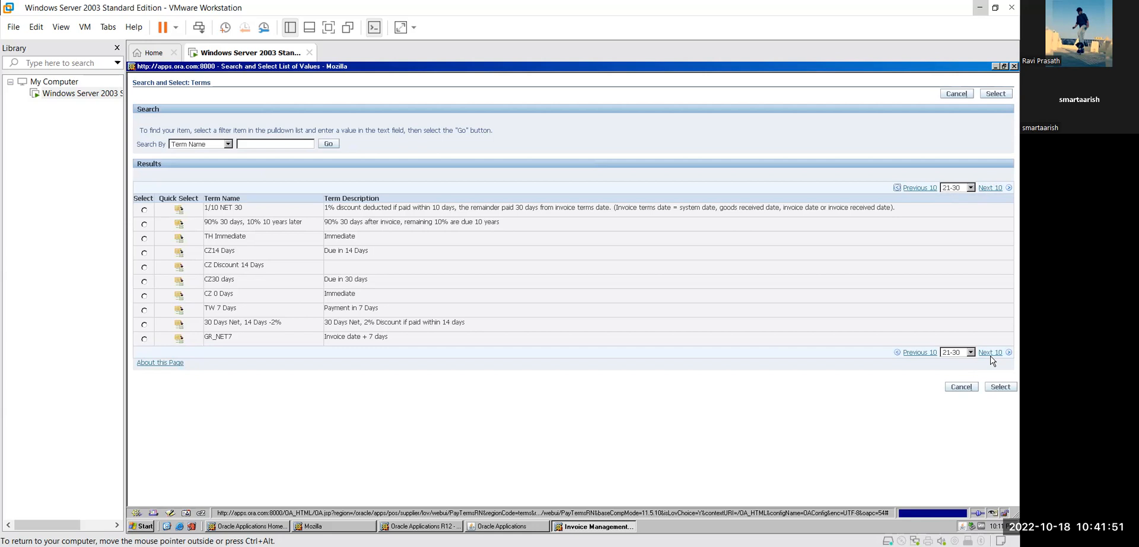
left_click(991, 353)
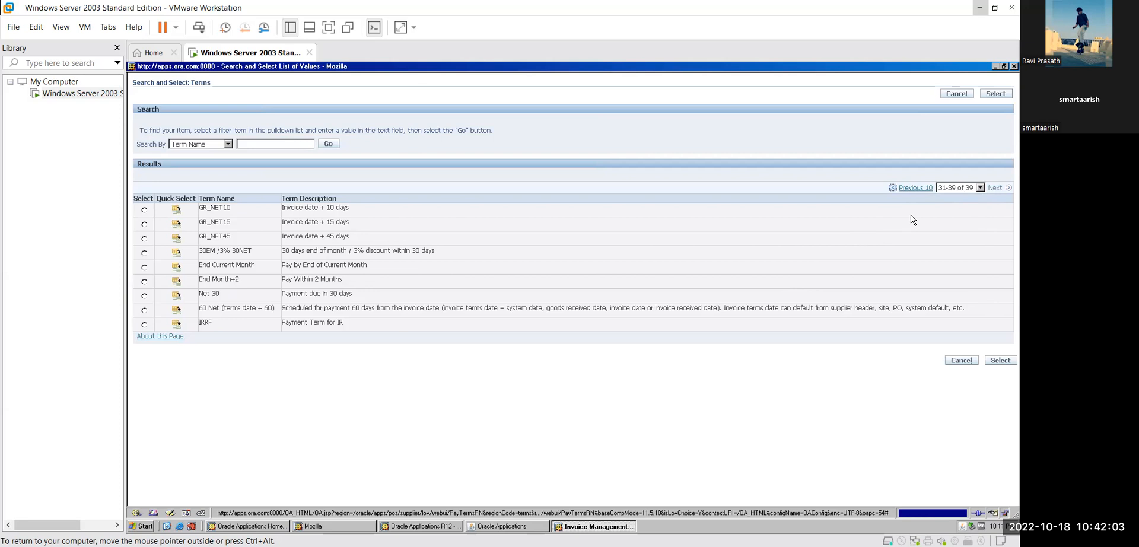
left_click(1013, 65)
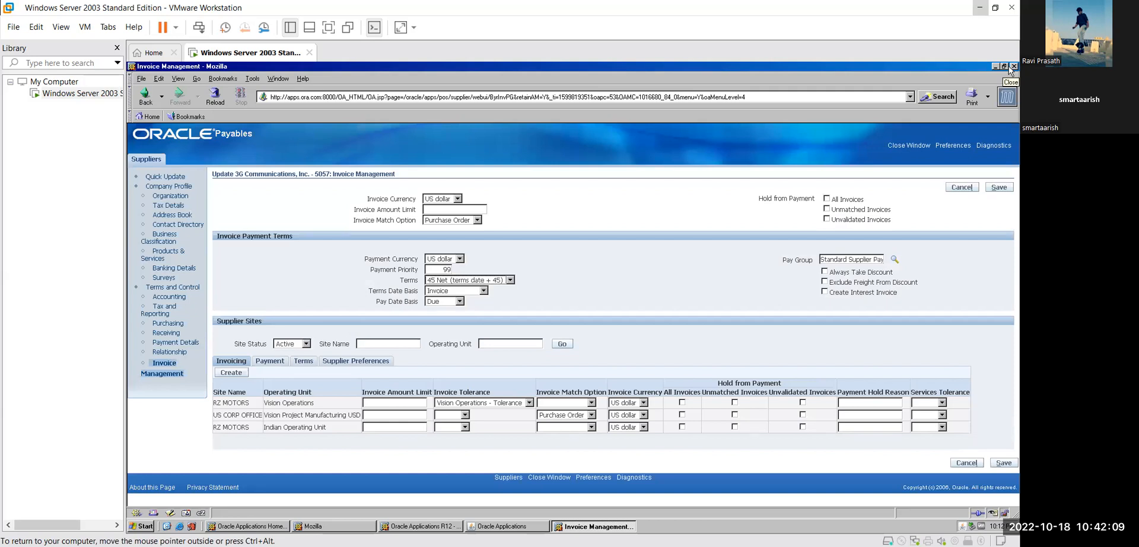
left_click(485, 290)
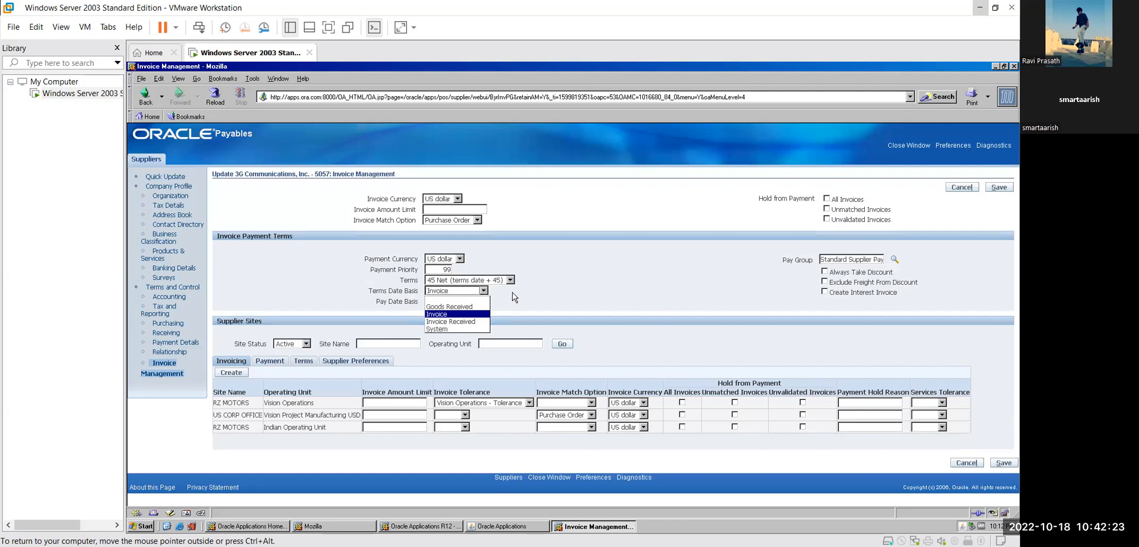
left_click(515, 297)
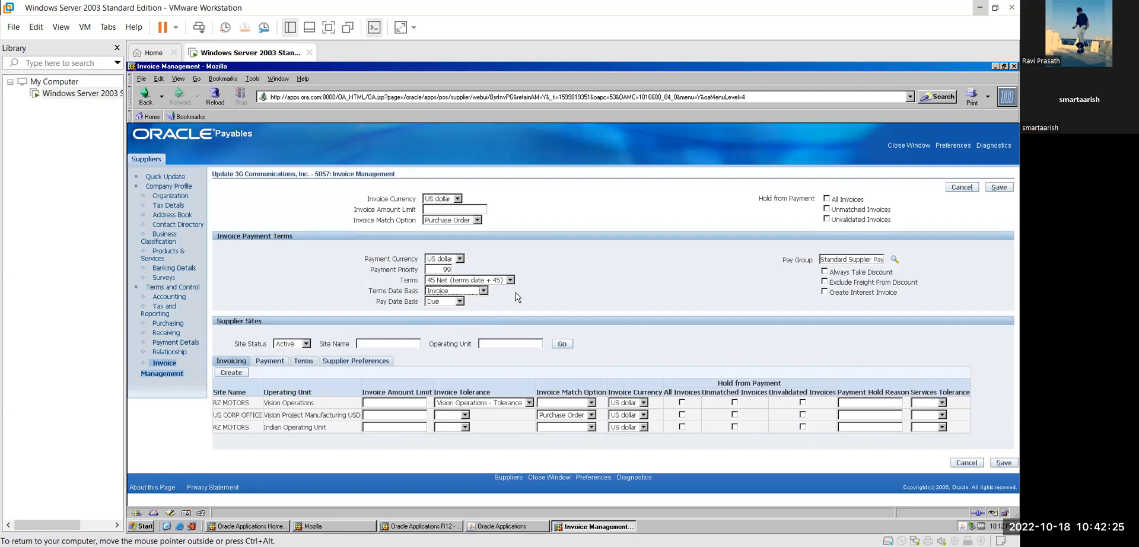
left_click(482, 291)
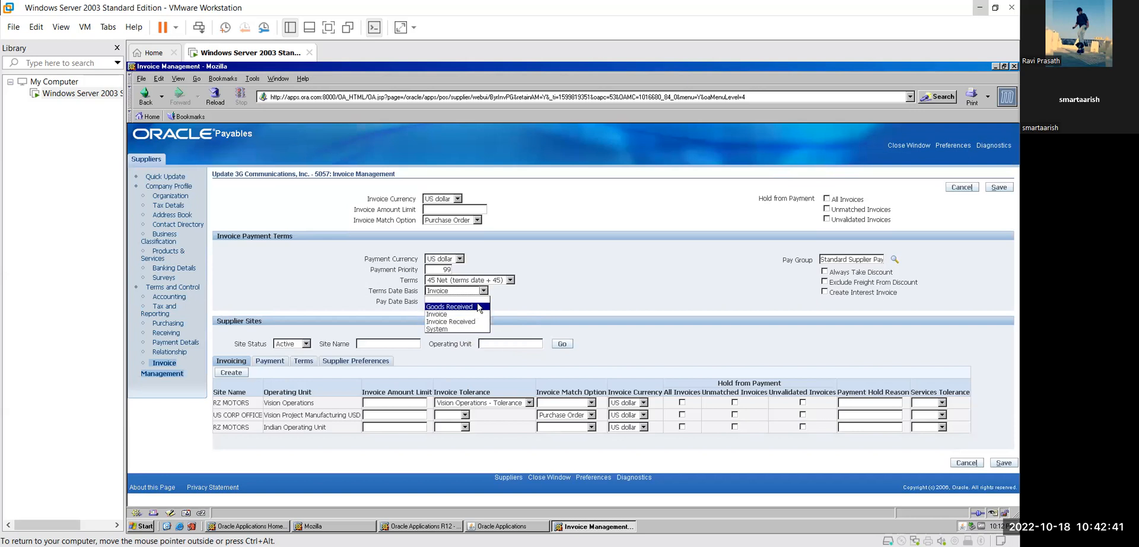
left_click(568, 314)
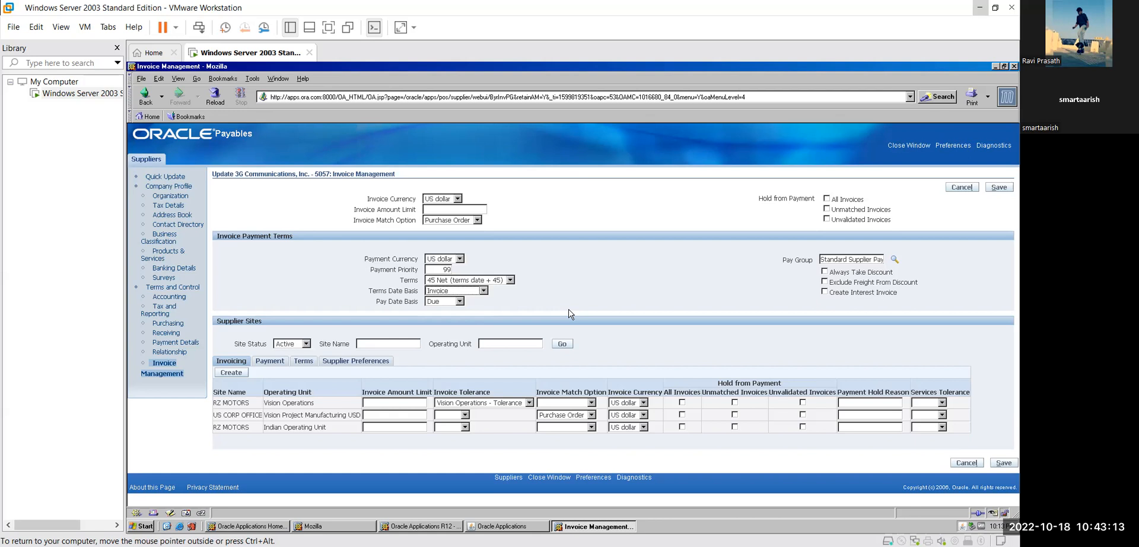
left_click(460, 302)
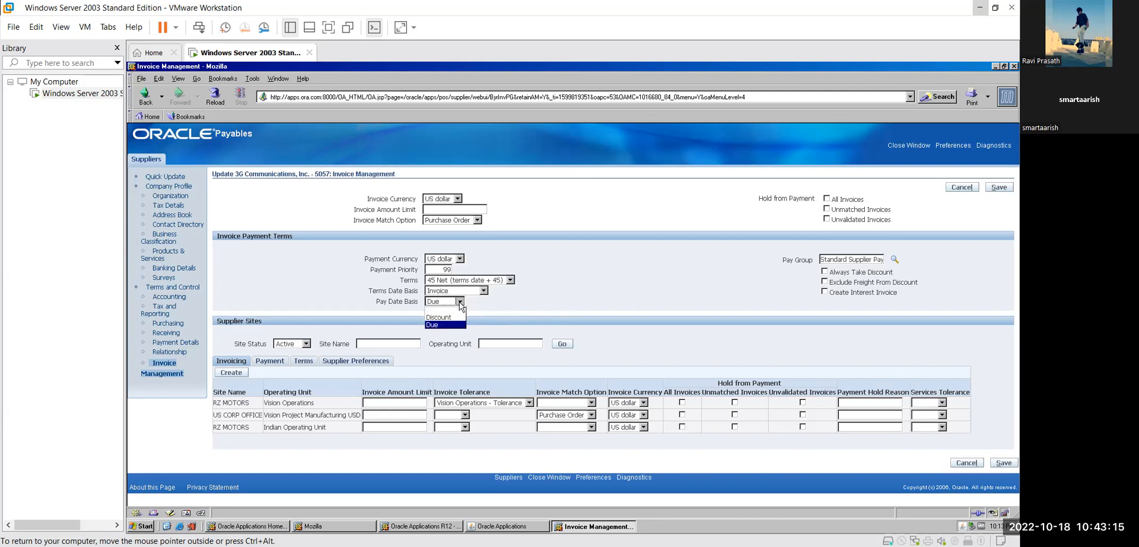
left_click(490, 306)
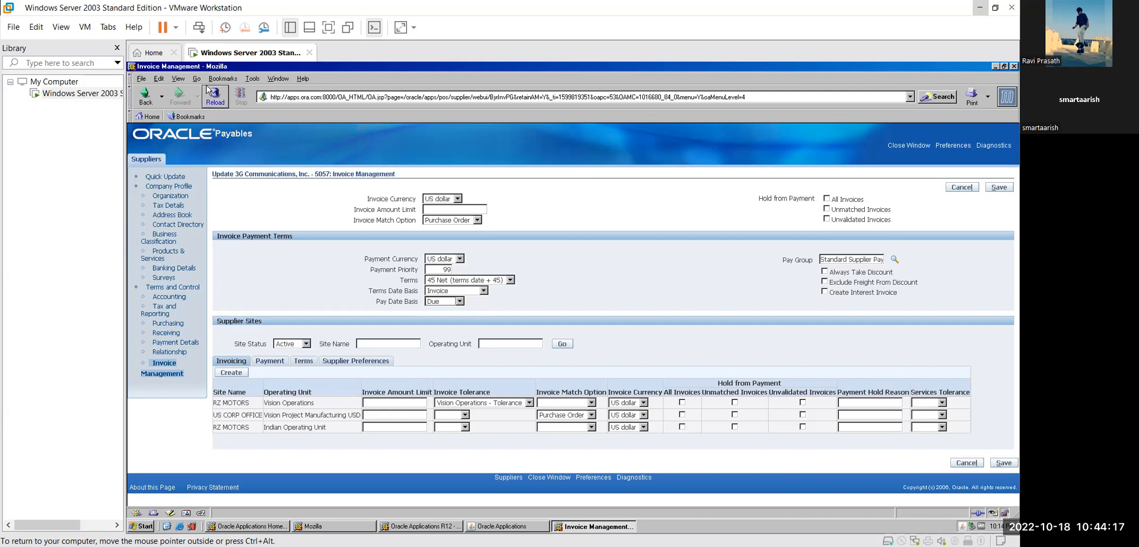
- Review the Organization page, save the 3G Communications changes, and close the supplier window
left_click(185, 197)
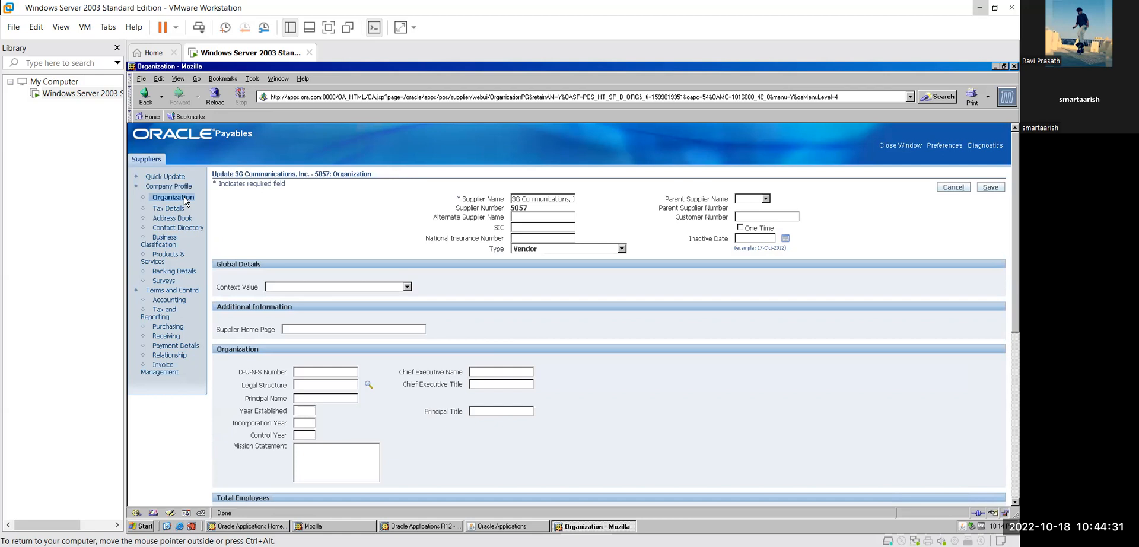
scroll(290, 243, "down", 2)
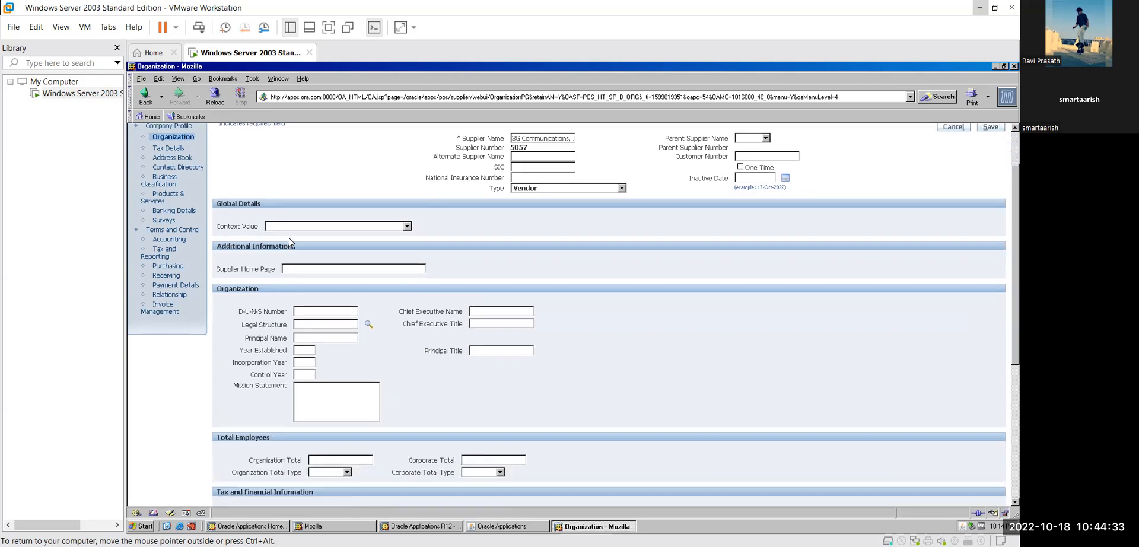
scroll(290, 243, "down", 1)
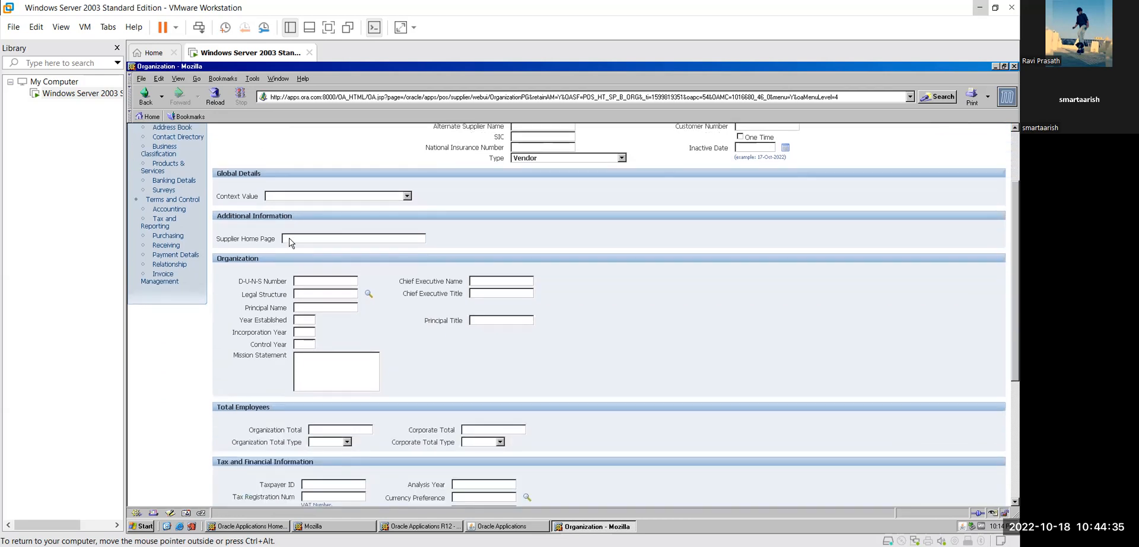
scroll(290, 243, "down", 2)
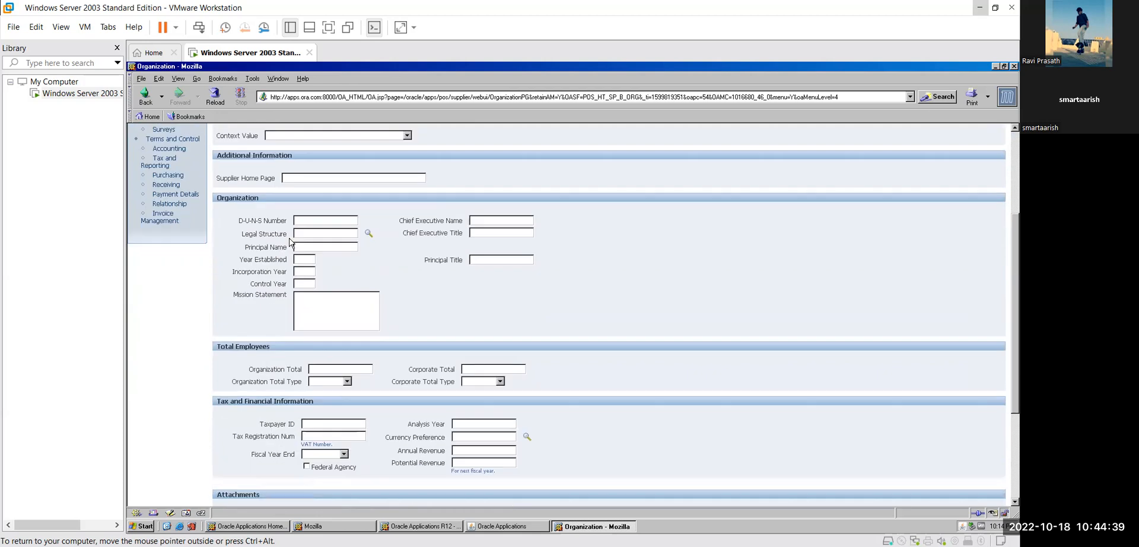
scroll(291, 243, "down", 1)
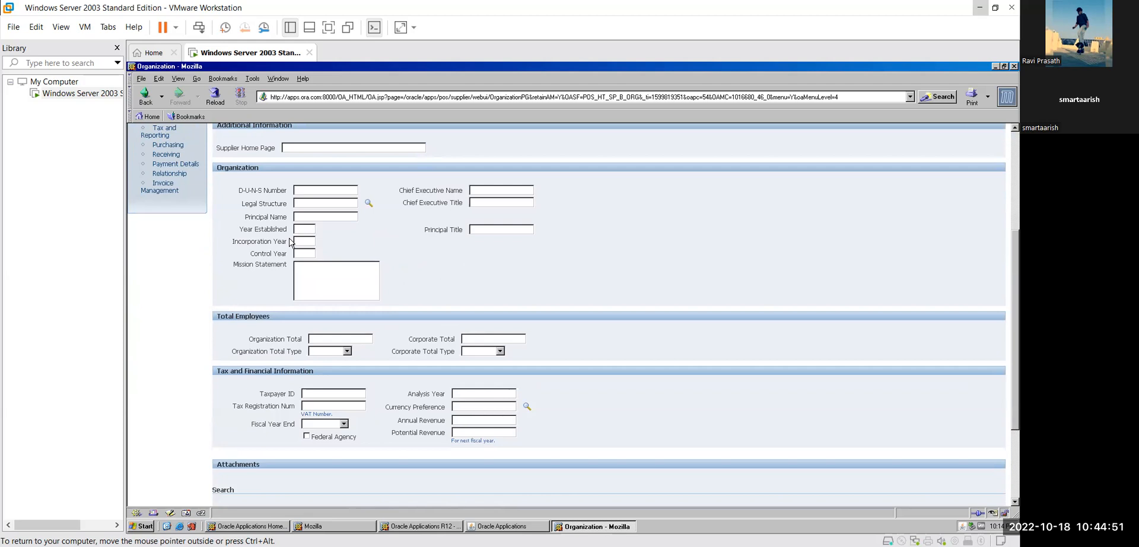
scroll(290, 243, "up", 2)
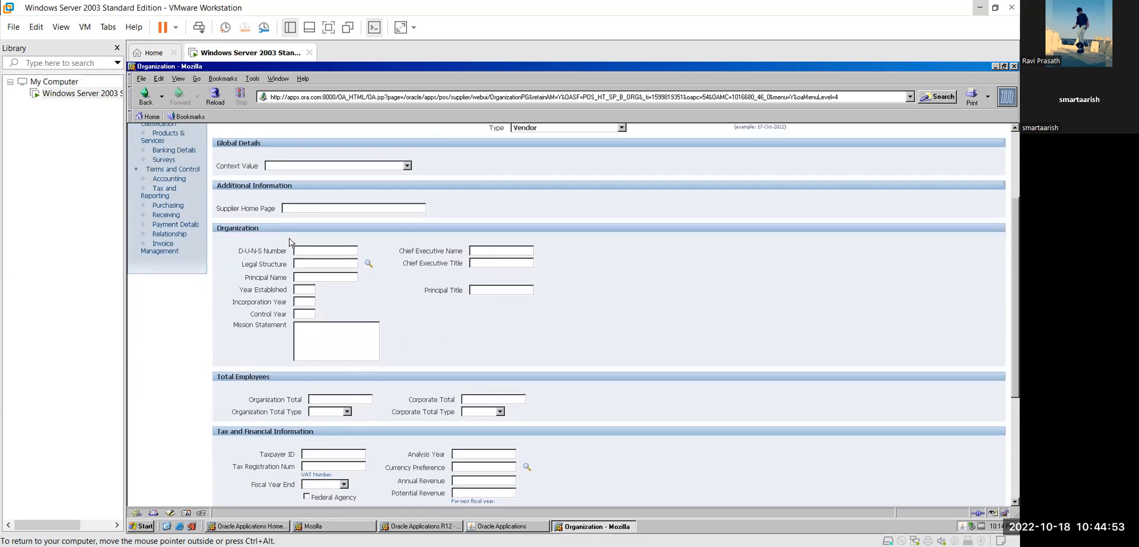
scroll(290, 242, "up", 4)
left_click(998, 190)
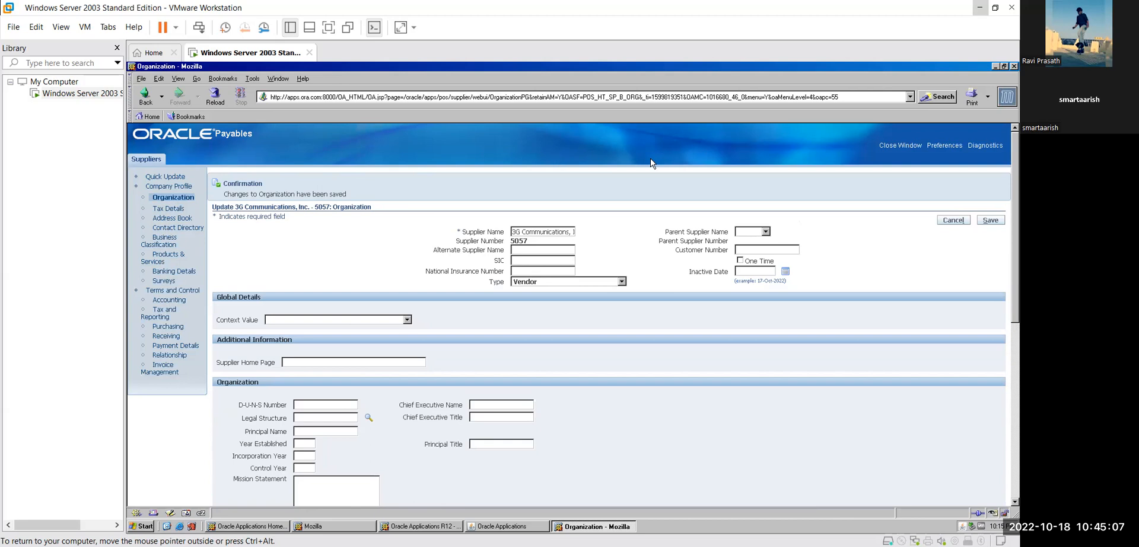
left_click(1013, 66)
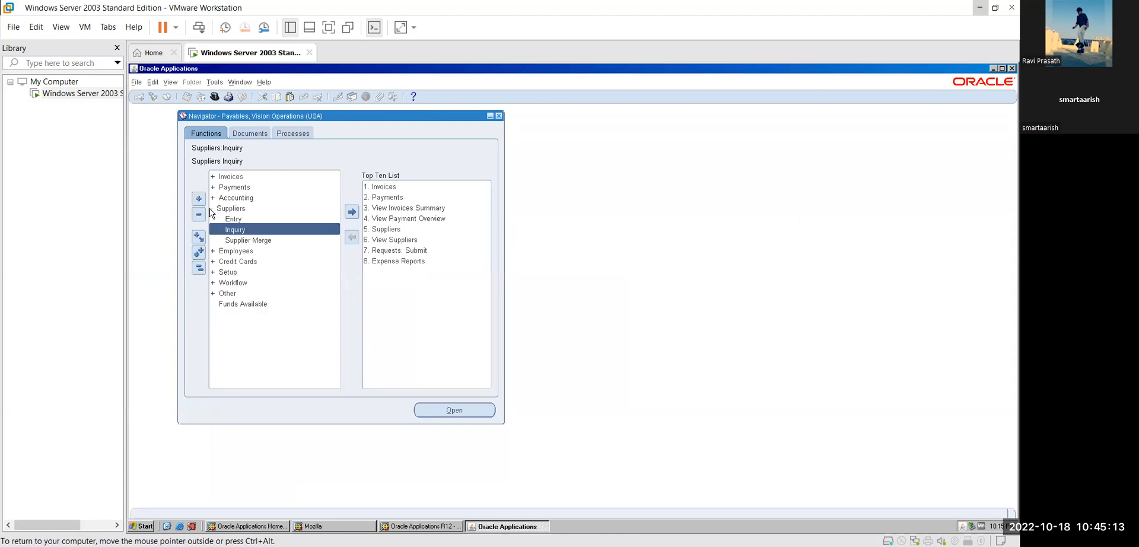
- Expand Invoices > Entry in the Navigator to list Invoice Batches, Invoices and Quick Invoices
left_click(212, 210)
double_click(224, 178)
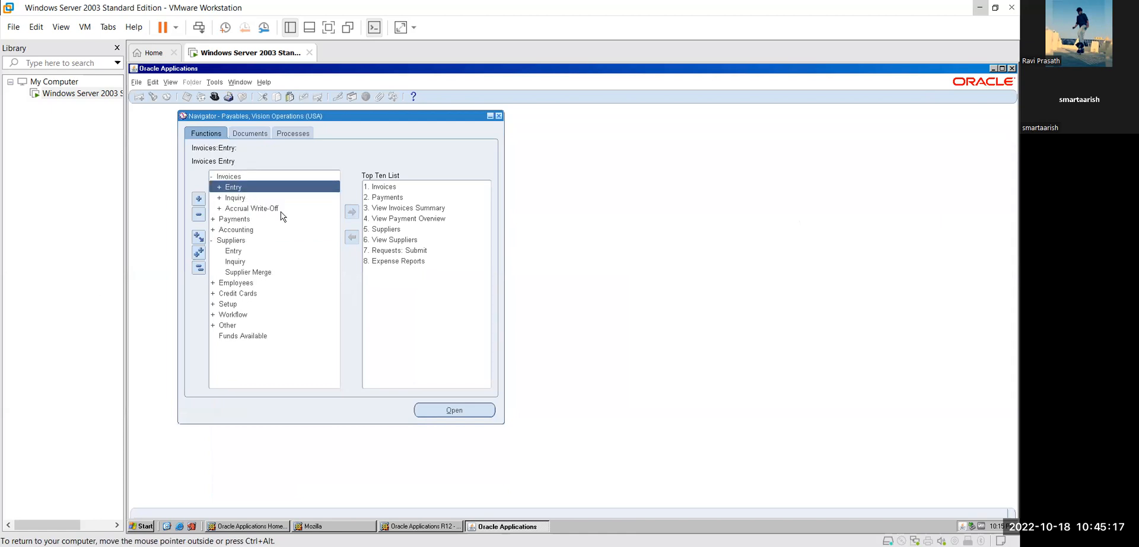
double_click(253, 189)
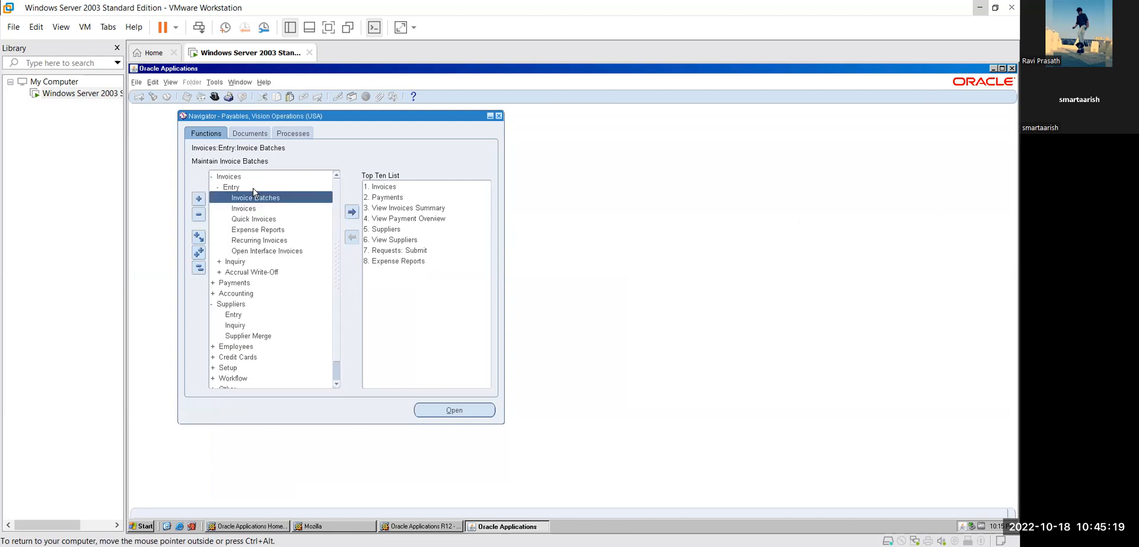